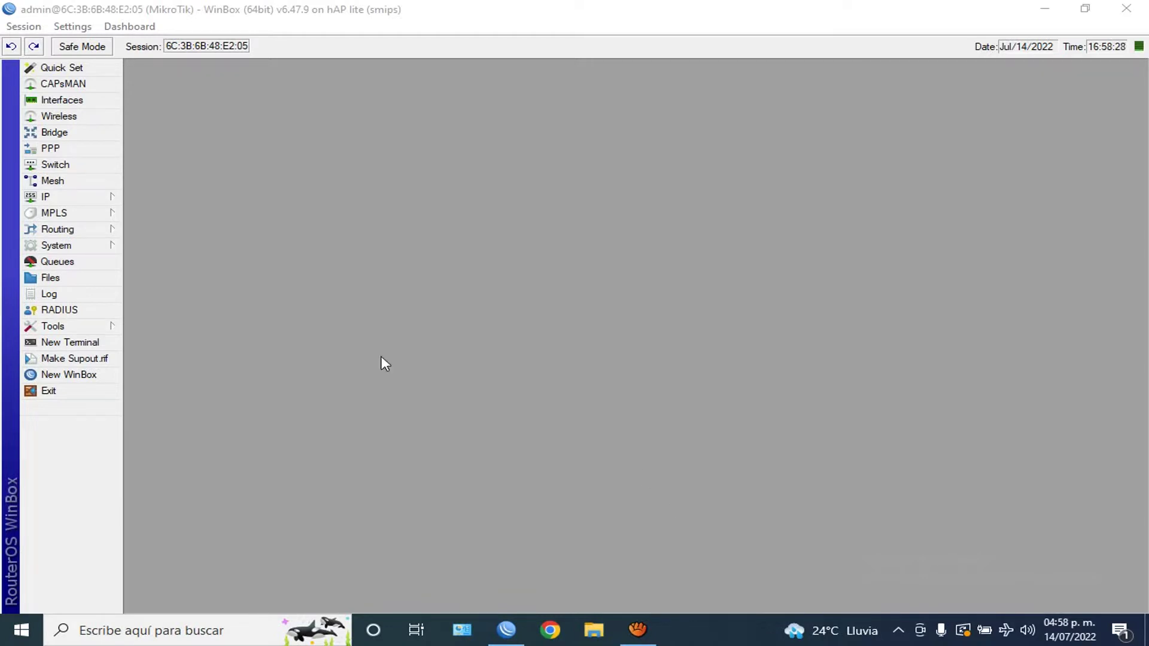
Step: In the DHCP server leases, make the dynamic lease of host DESKTOP-QU7Q2DS static
click(66, 198)
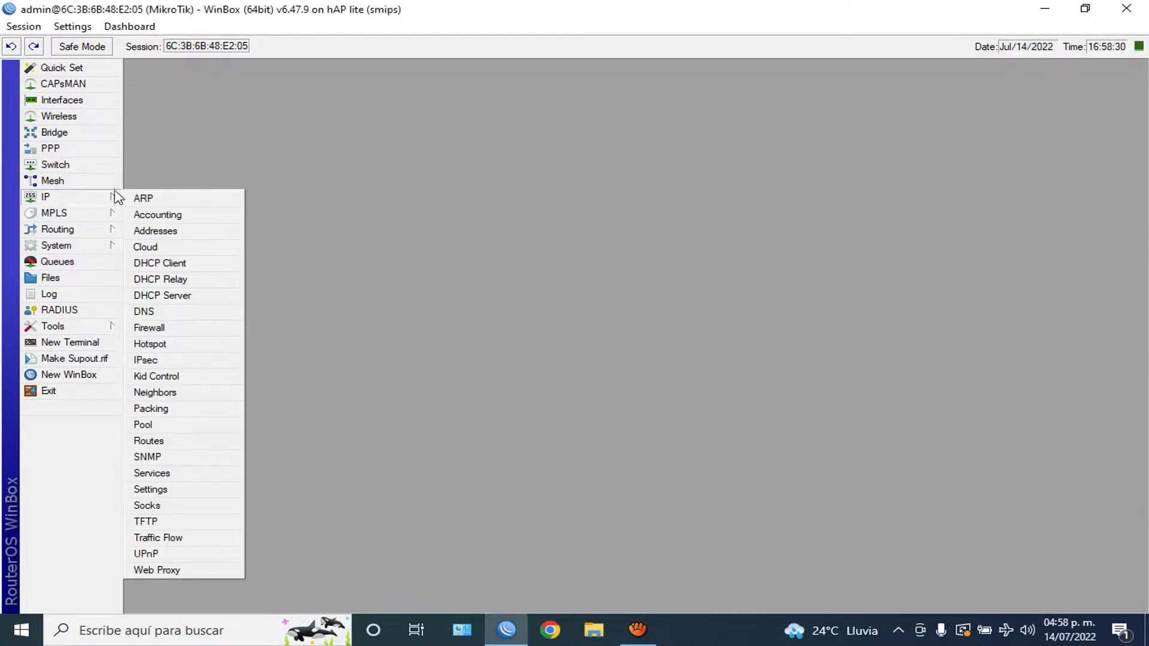
click(172, 296)
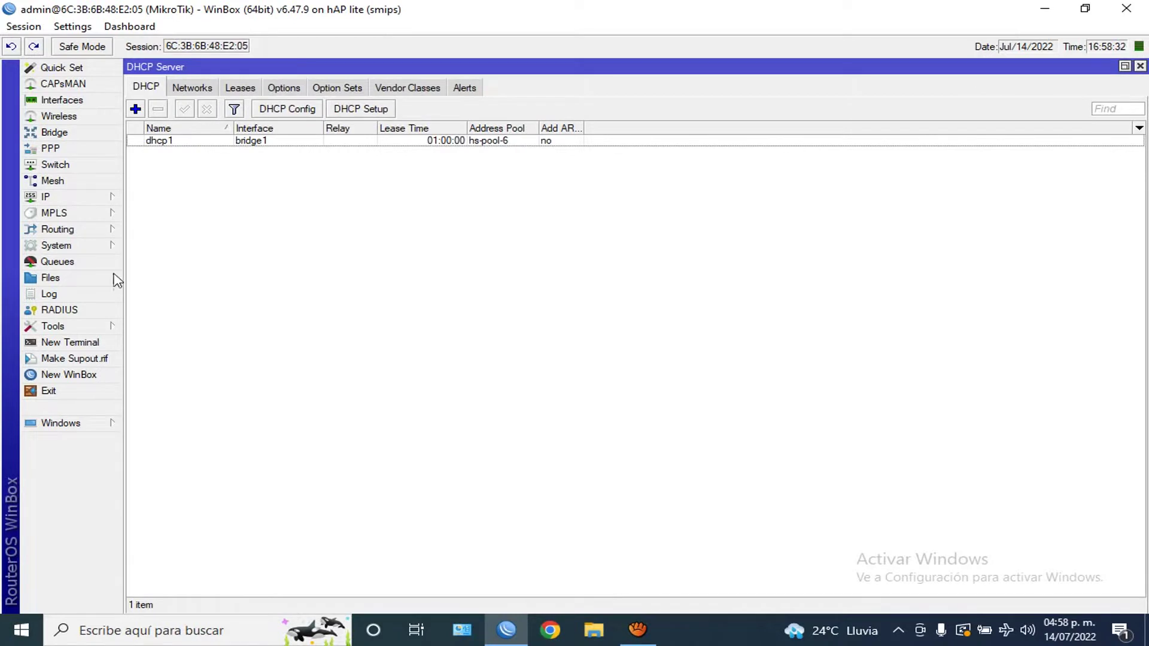
click(238, 88)
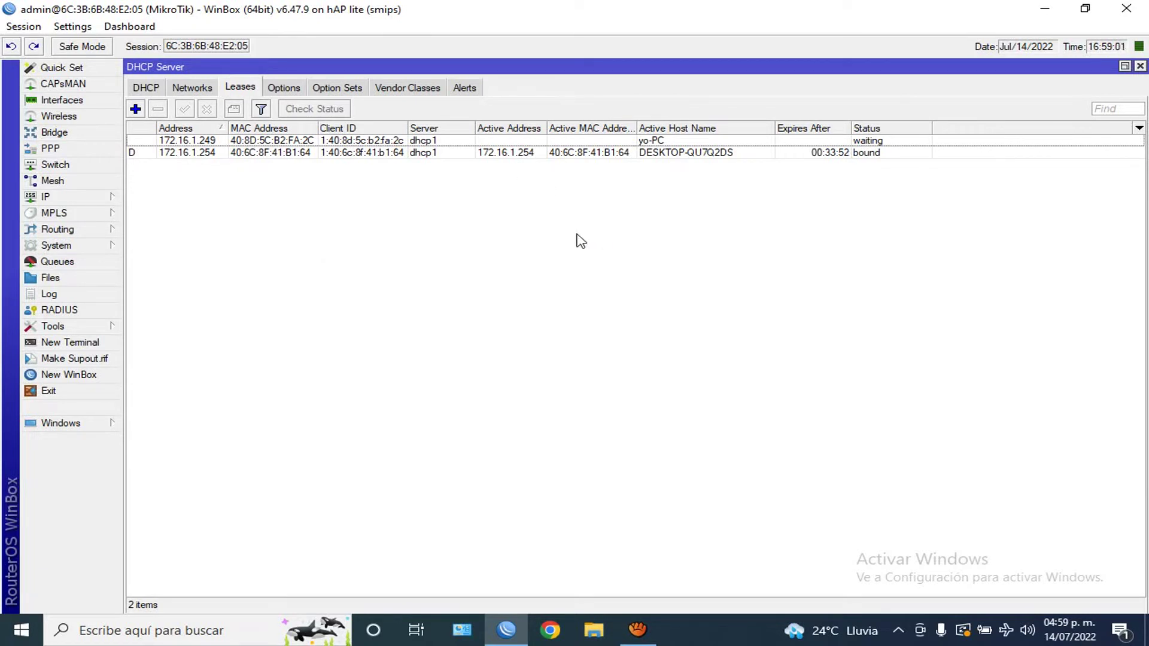
click(667, 153)
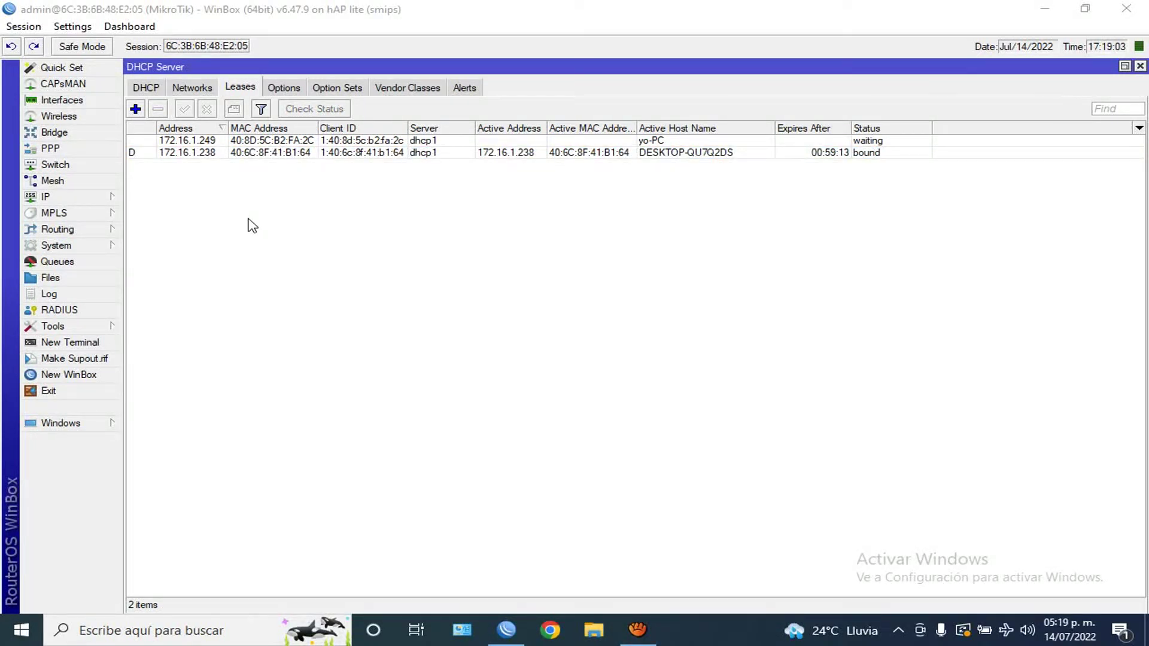
click(202, 154)
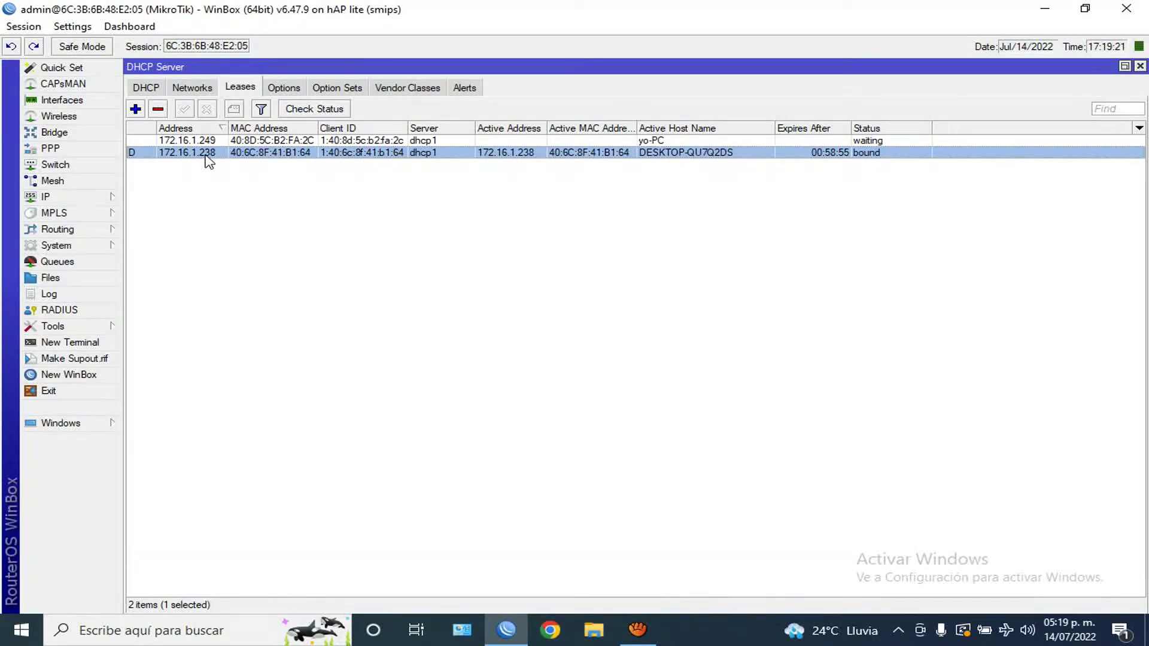
double_click(208, 155)
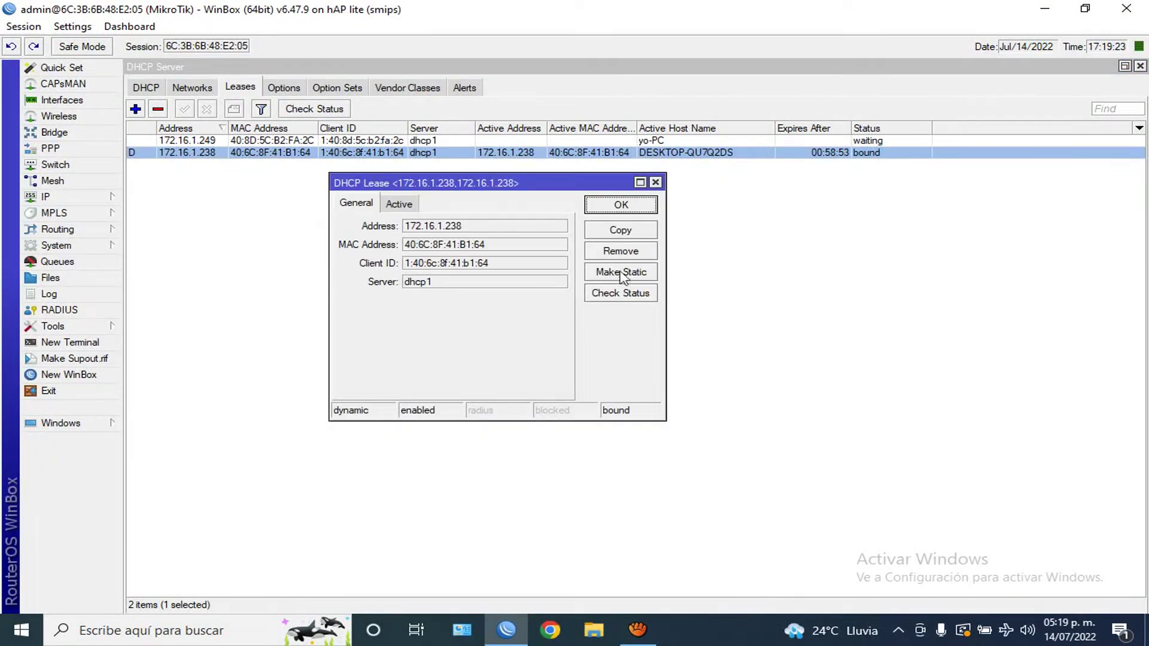
click(655, 182)
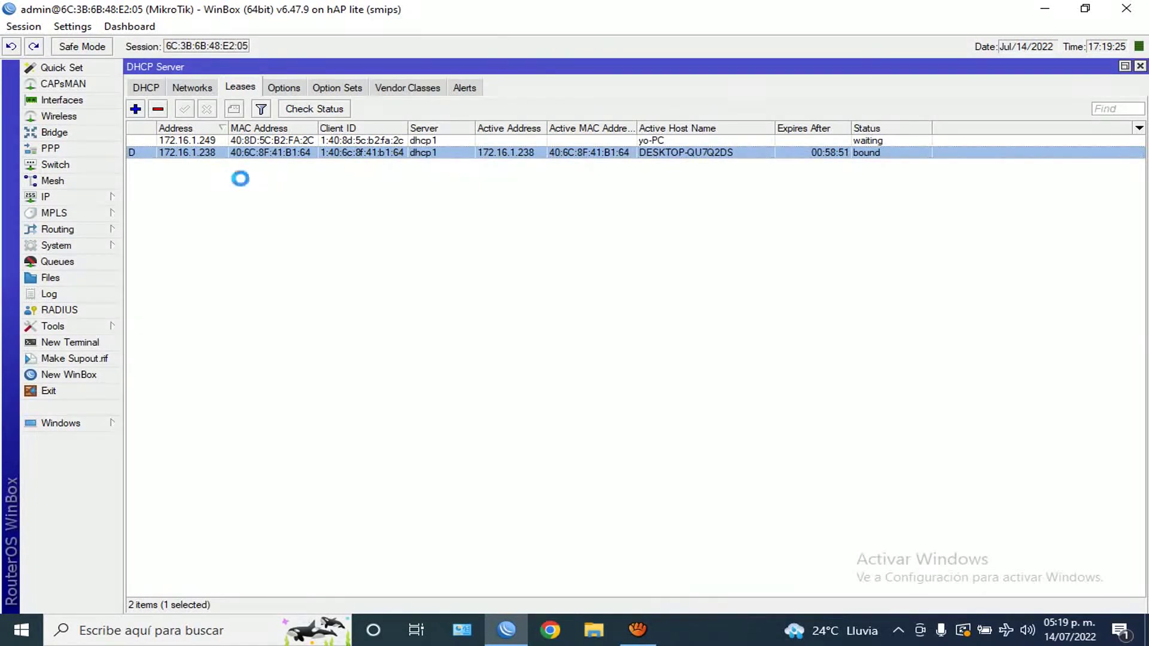
right_click(204, 160)
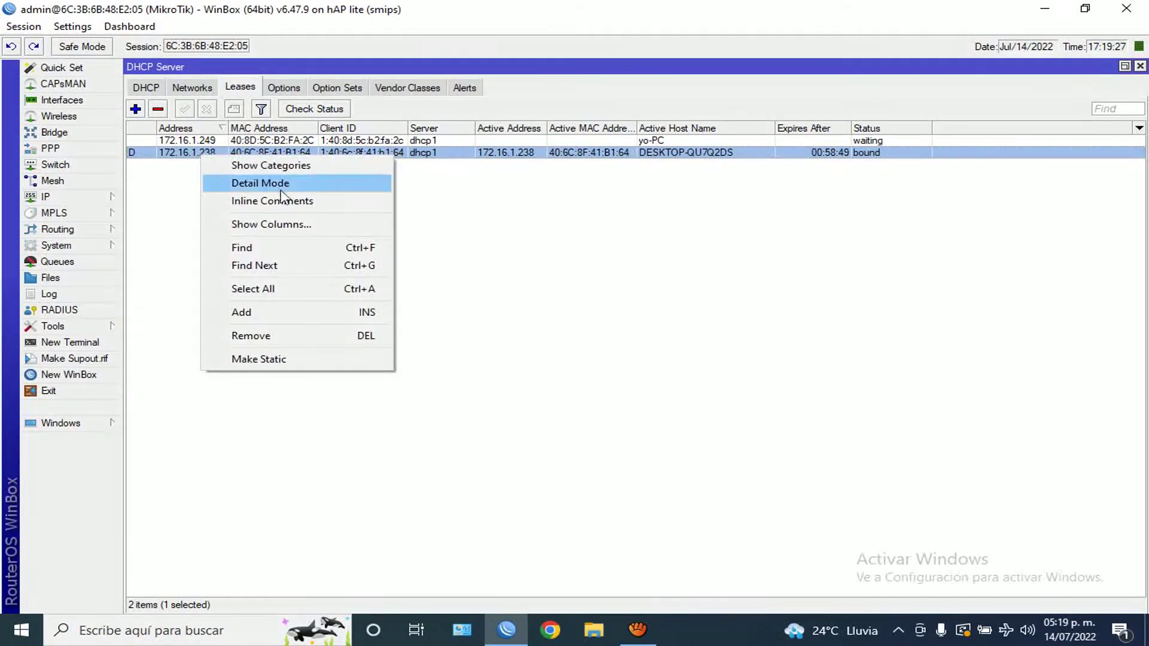
click(264, 365)
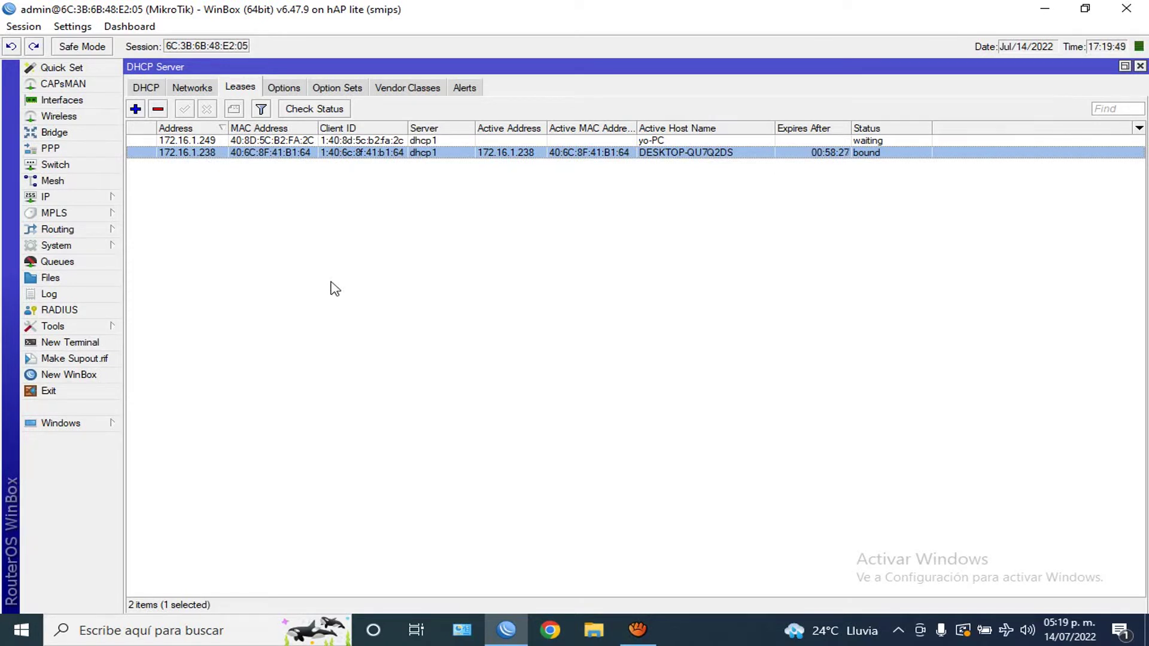
Step: Set the static lease's address for DESKTOP-QU7Q2DS to 172.16.1.254 and save it
double_click(199, 157)
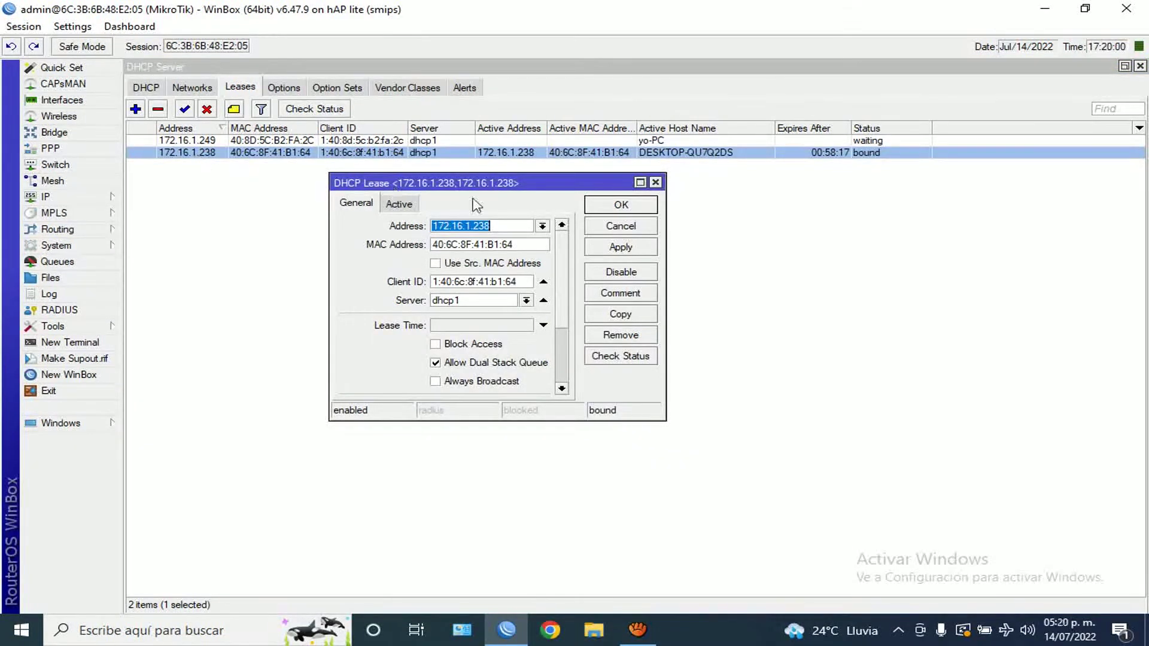
click(524, 228)
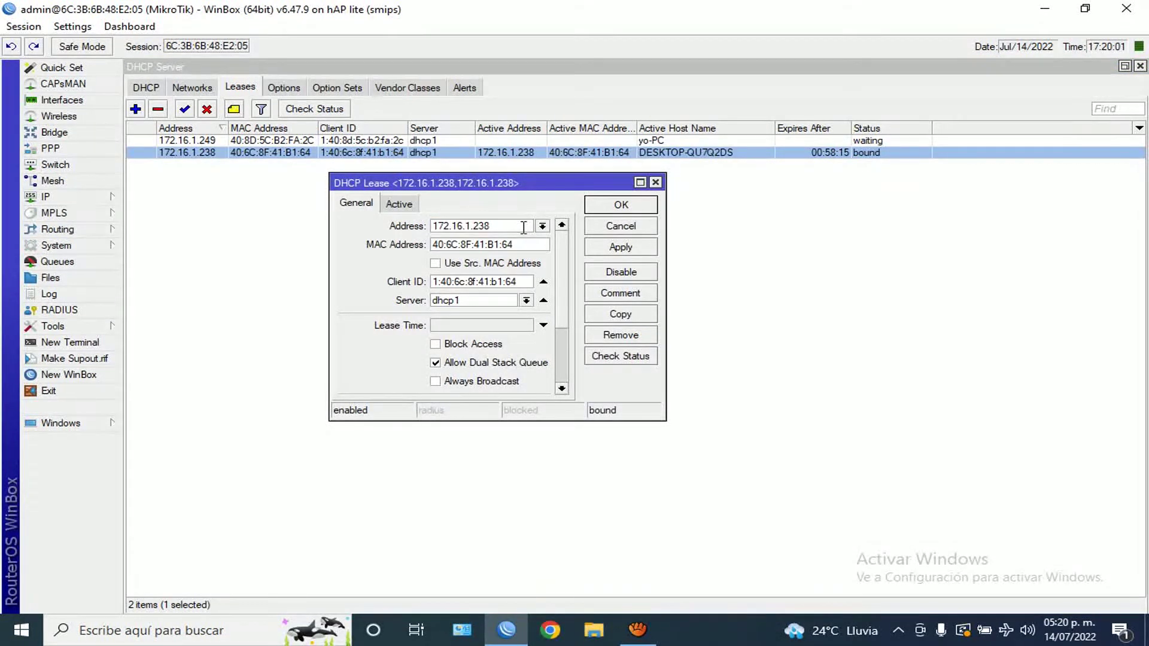
key(BackSpace)
key(BackSpace)
text(54)
click(621, 247)
click(622, 209)
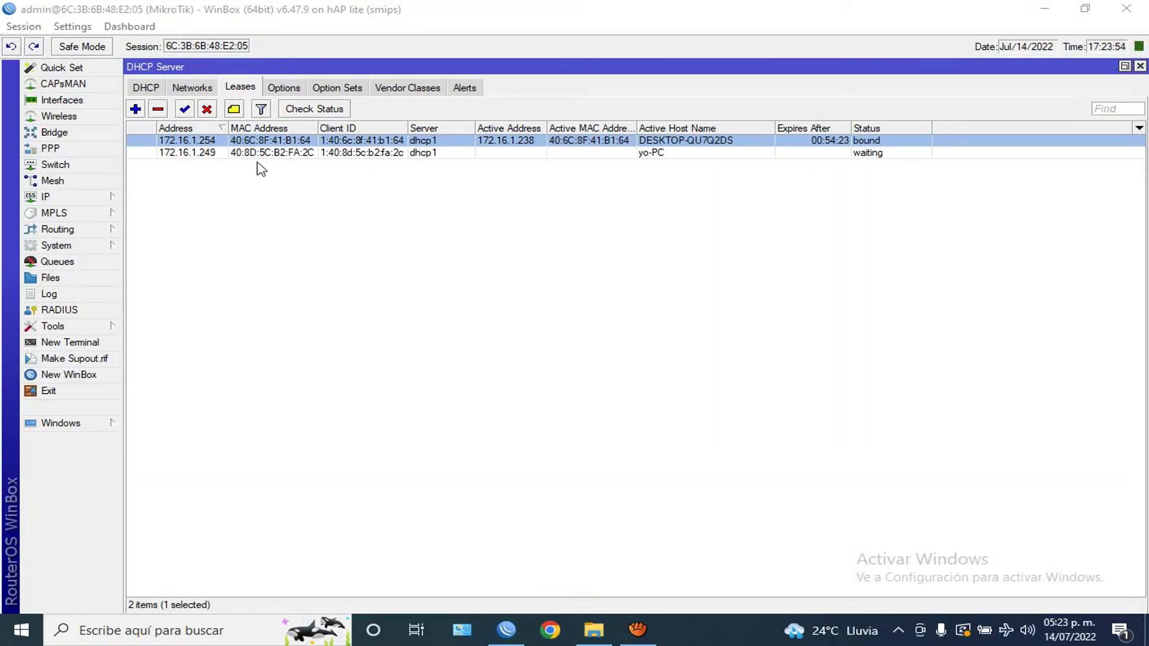
Step: Review the active address details of the DESKTOP-QU7Q2DS lease and close its properties
double_click(190, 143)
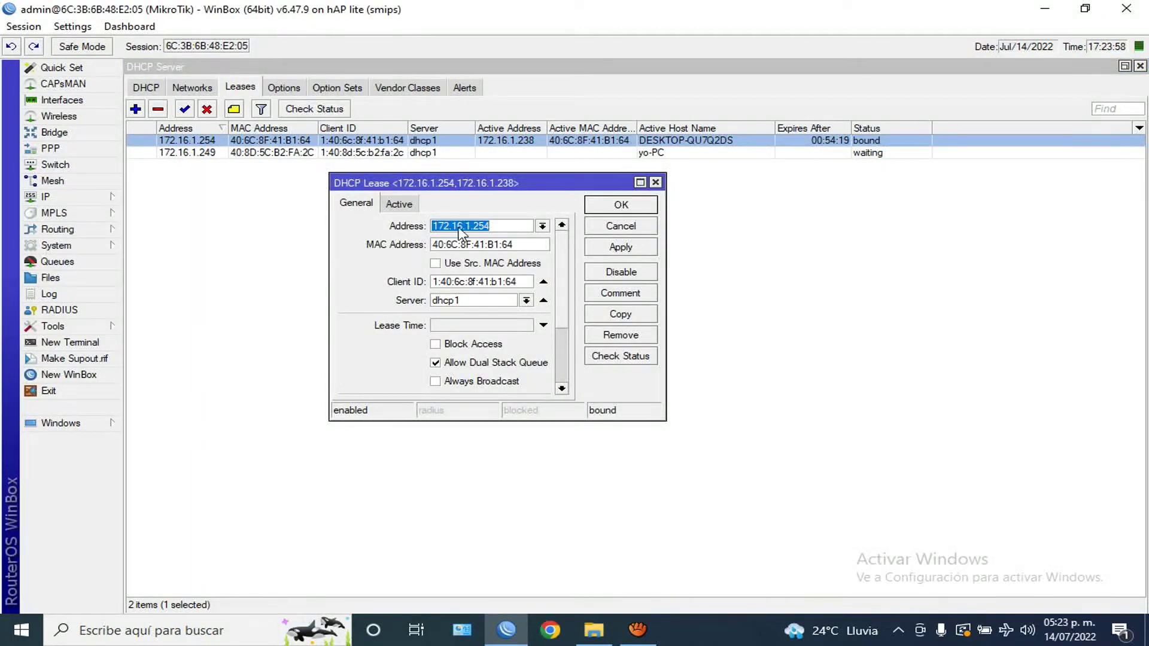
click(398, 204)
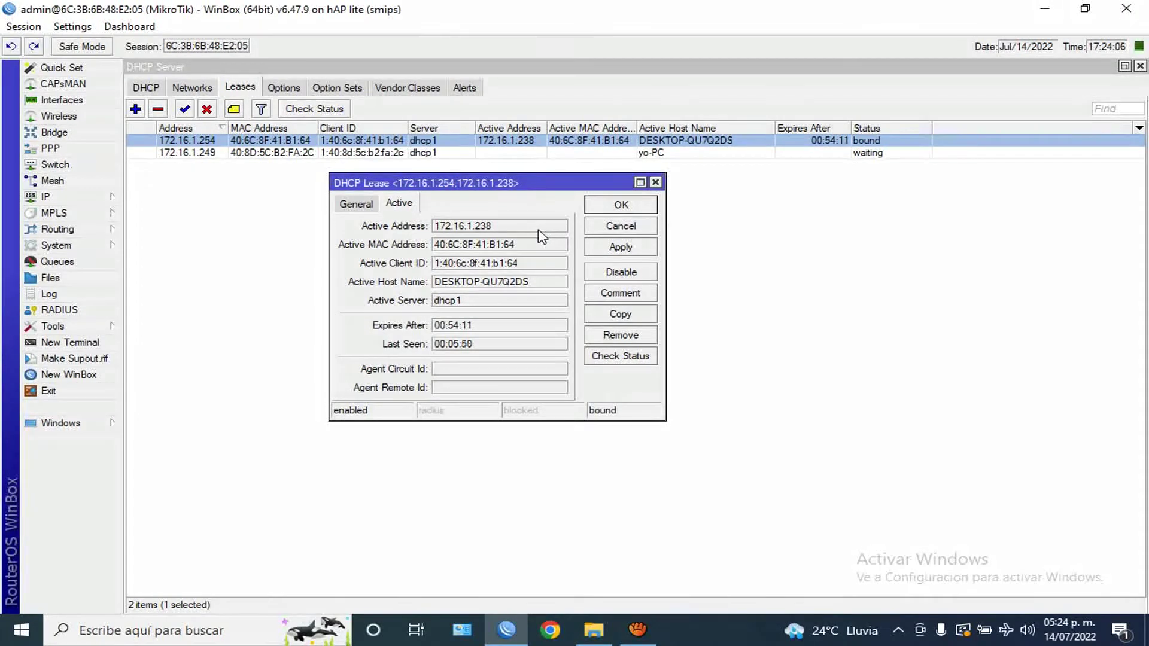
click(655, 182)
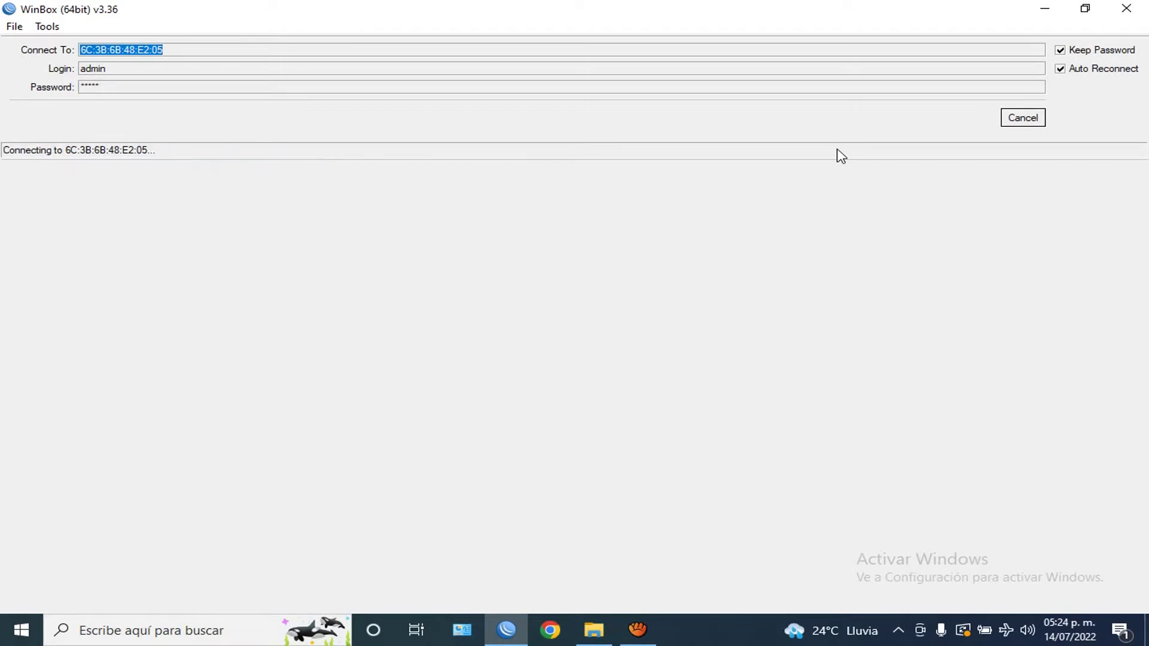
Step: Cancel the router reconnection attempt, then bring up and close the video folder window
click(1022, 119)
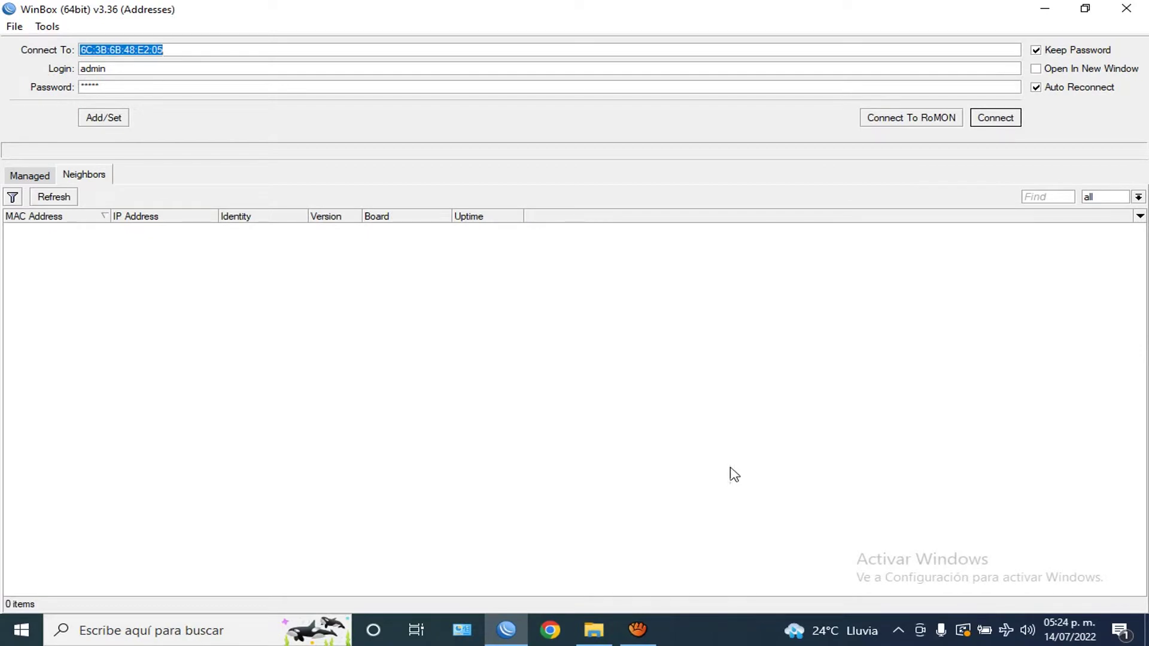
click(589, 632)
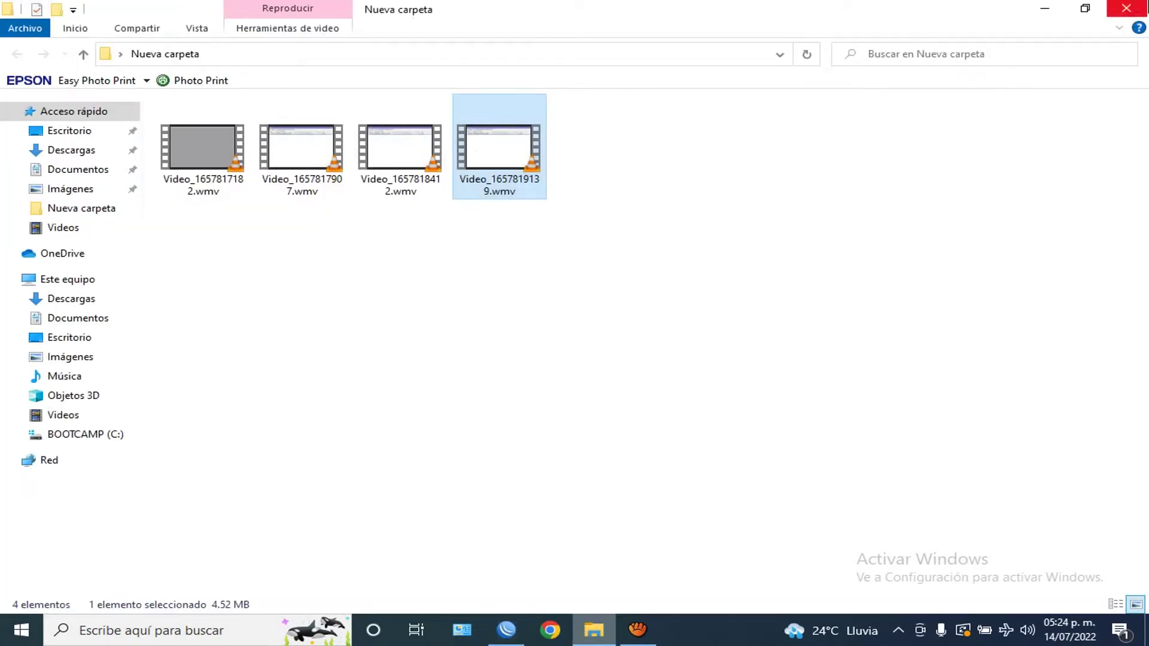
click(1126, 8)
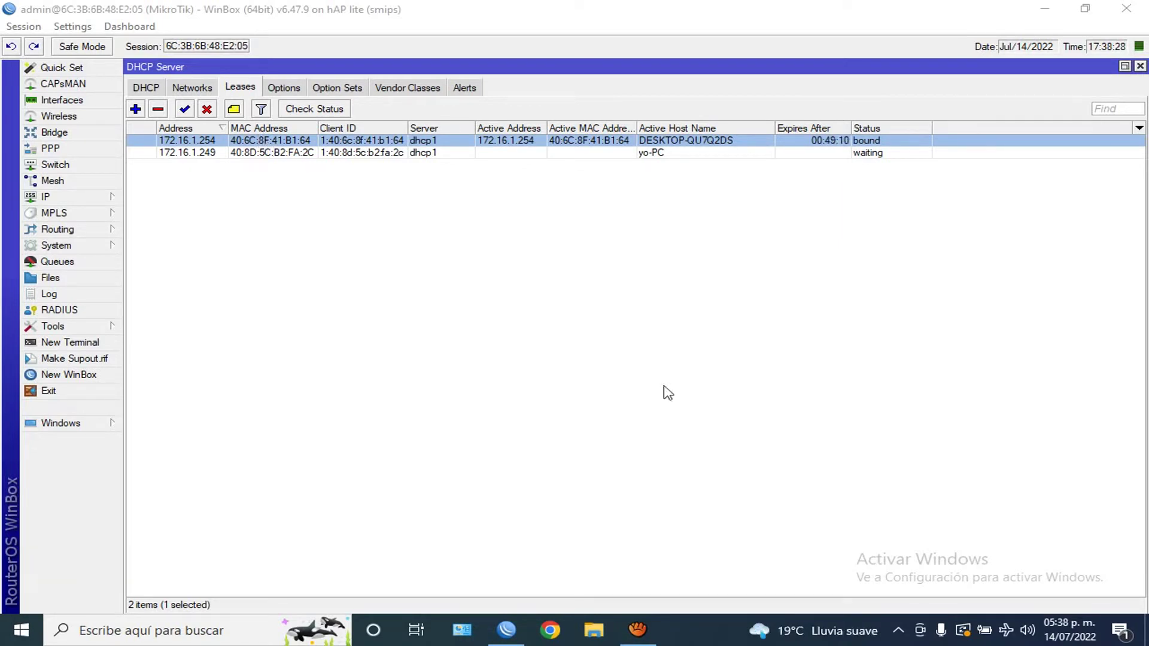
Step: Copy the active MAC address from the 172.16.1.254 lease and close its properties
click(192, 143)
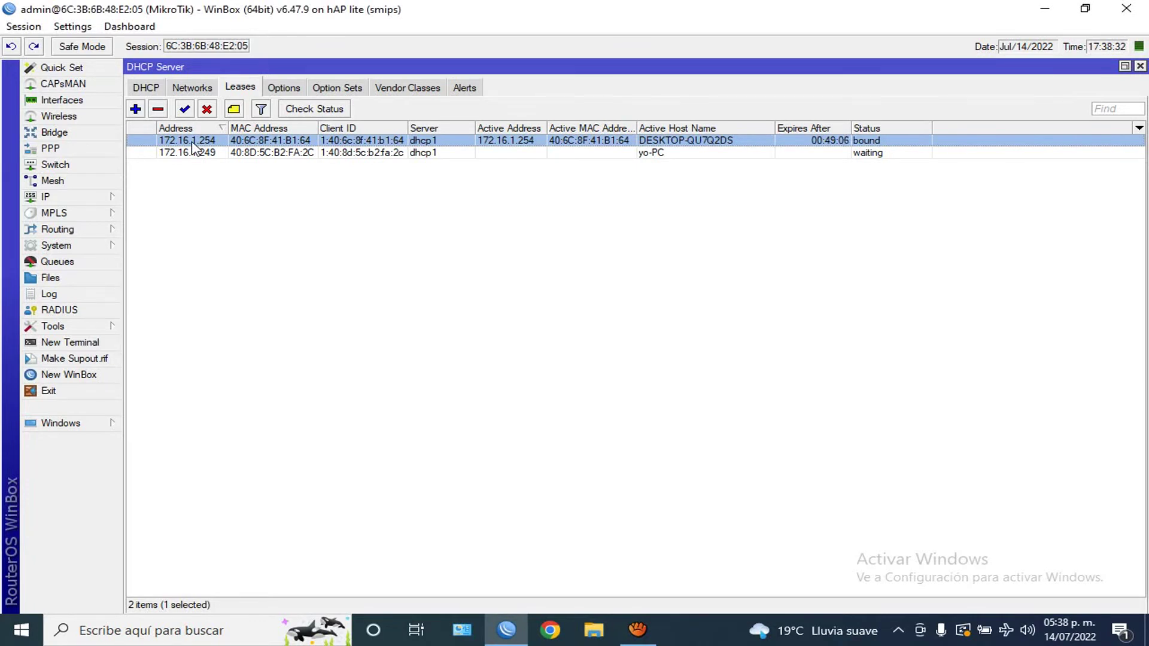
double_click(192, 143)
click(548, 246)
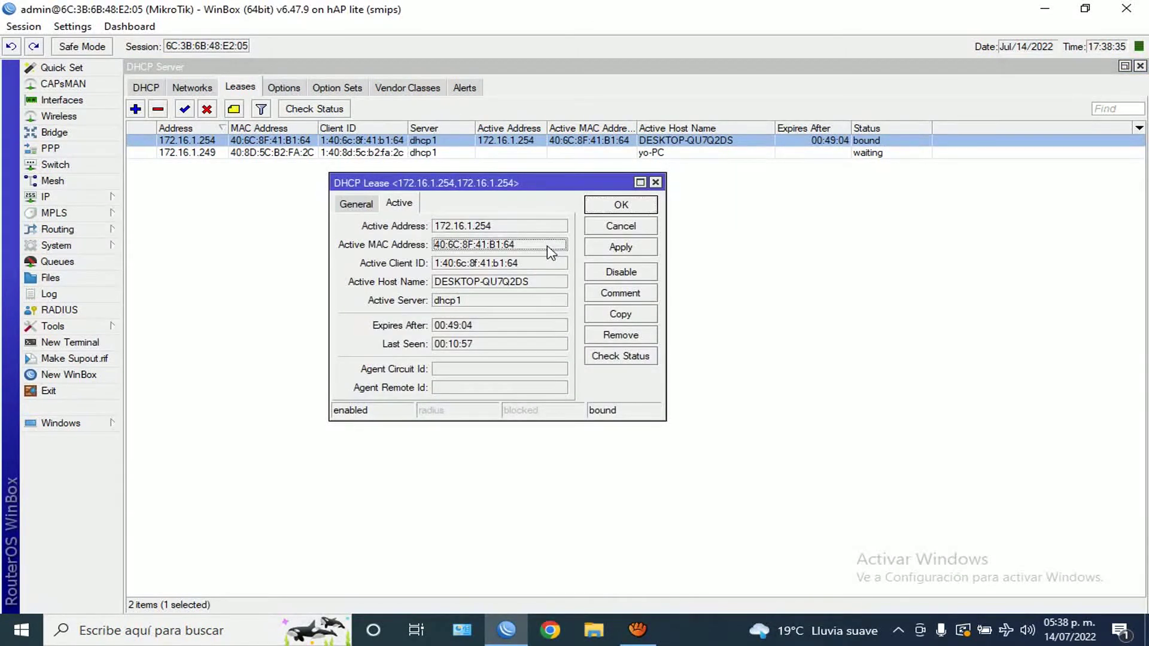
drag(547, 247, 407, 252)
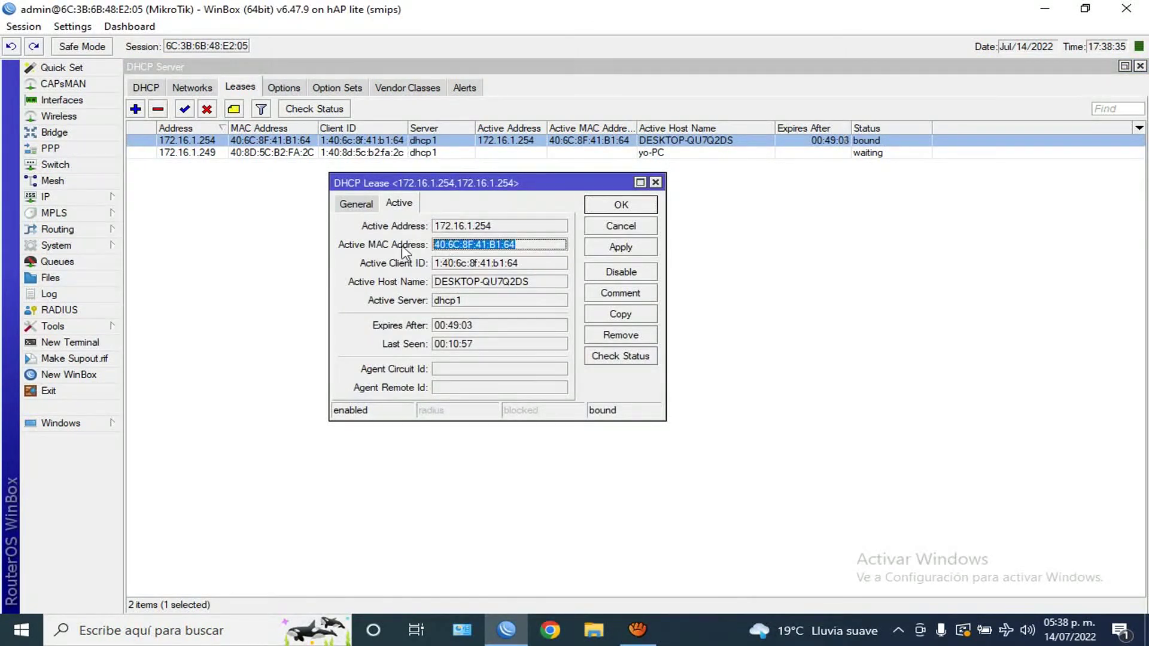
right_click(465, 252)
click(490, 257)
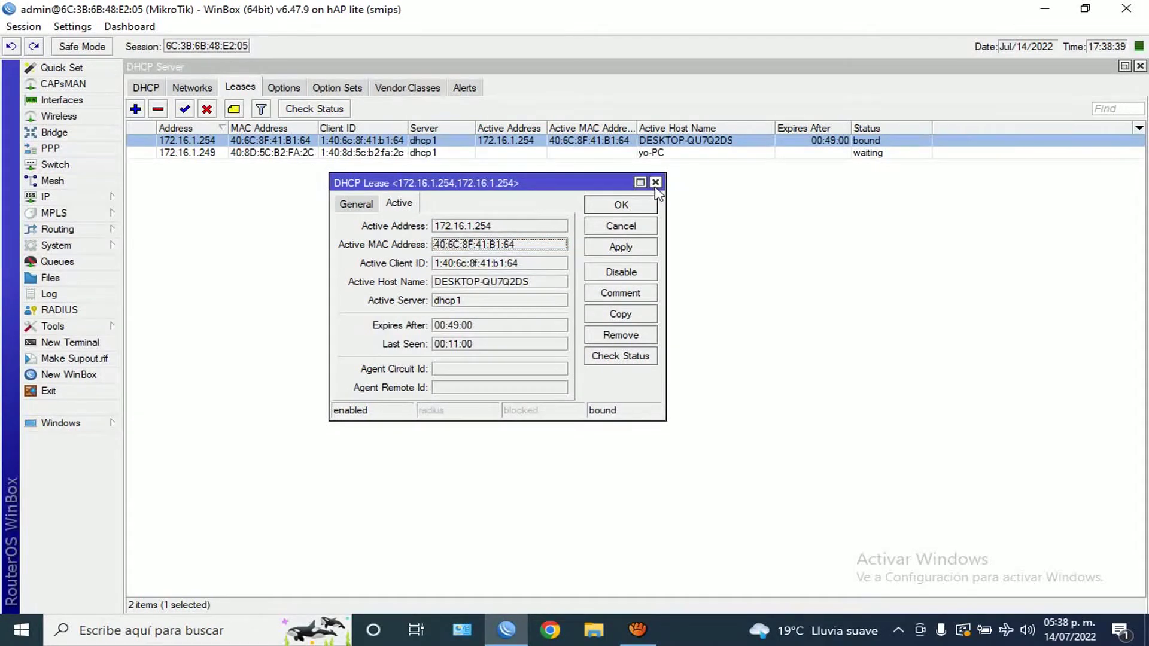
click(655, 183)
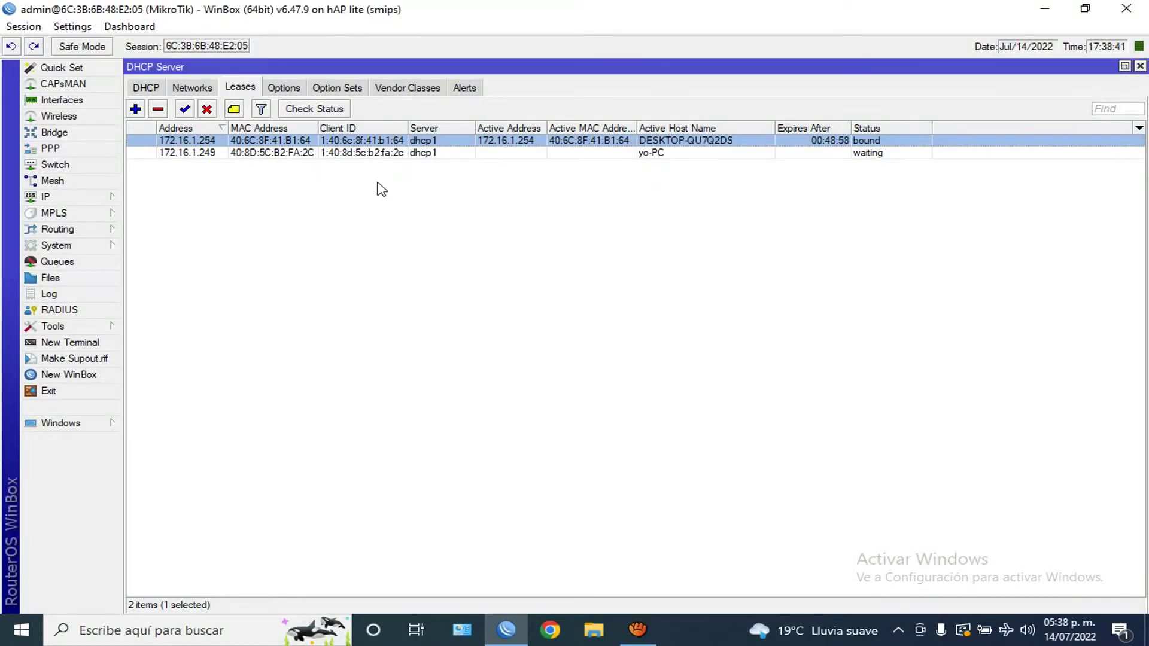
Step: Start a new Hotspot IP binding and paste the copied MAC address 40:6C:8F:41:B1:64 into it
click(49, 197)
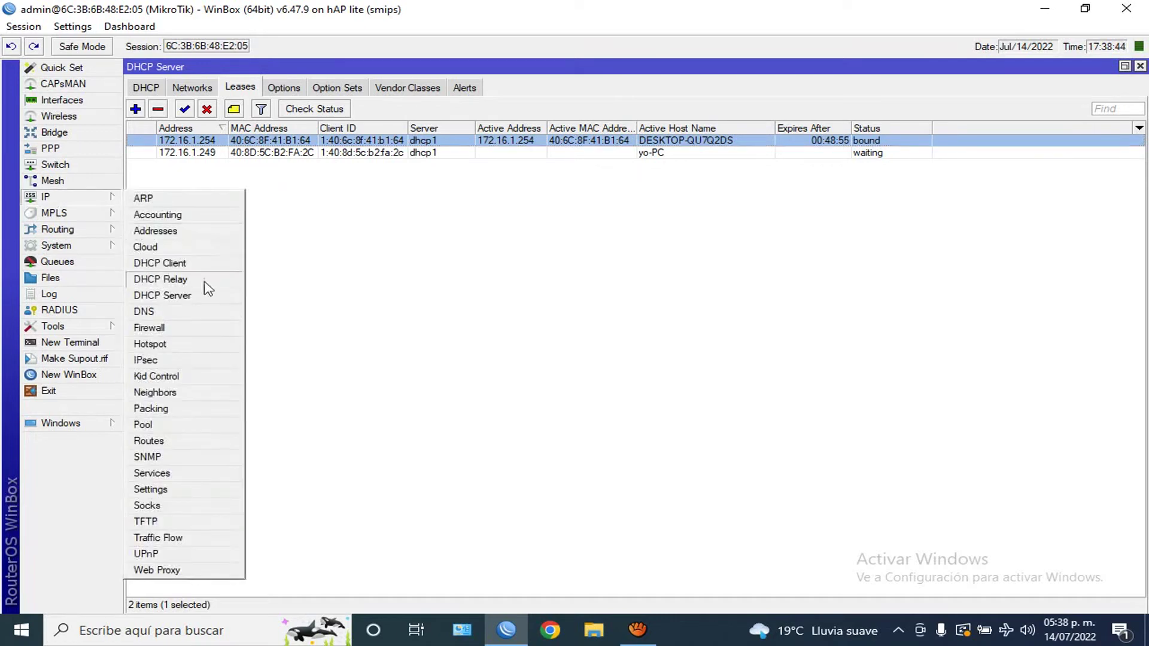
click(166, 346)
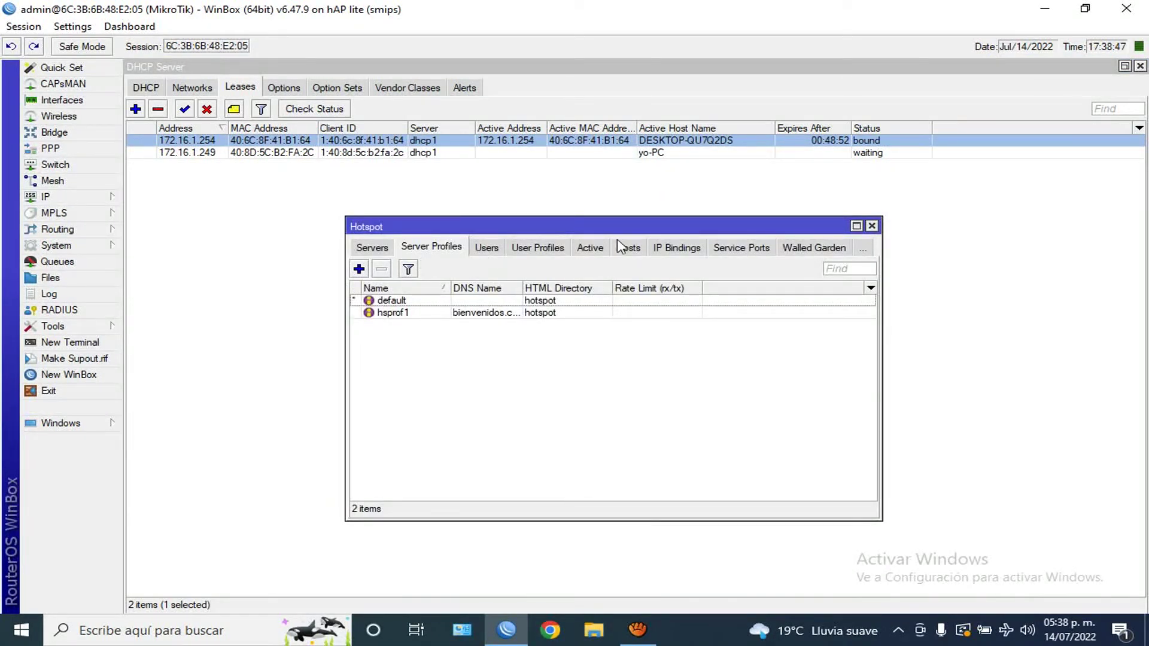
click(683, 248)
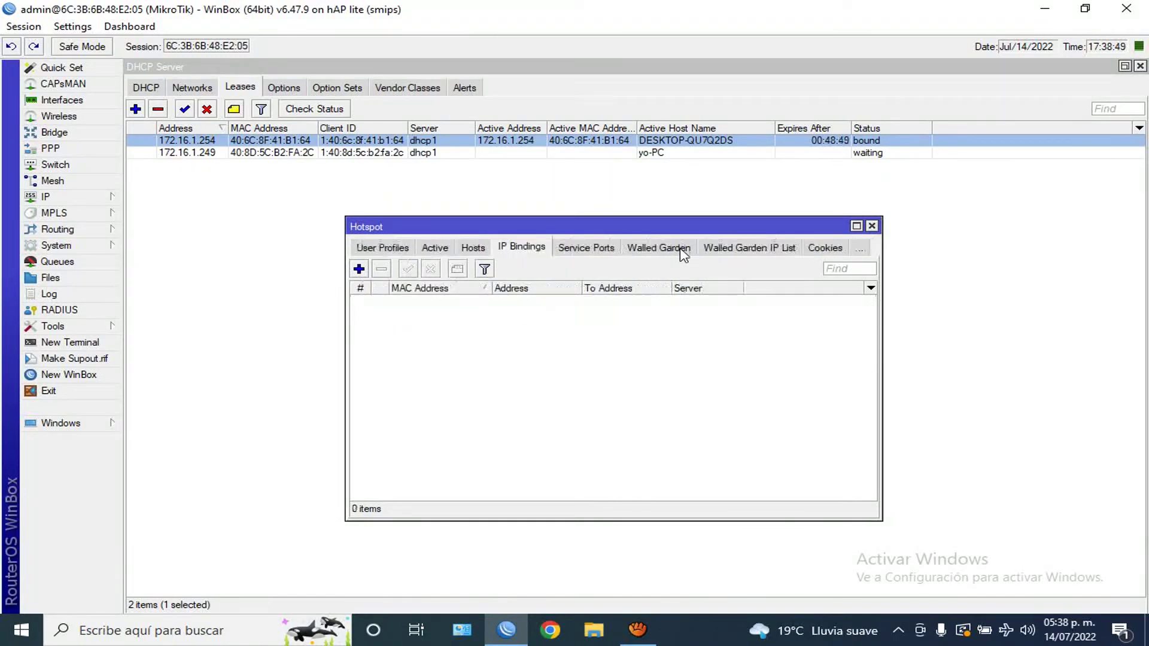
click(359, 269)
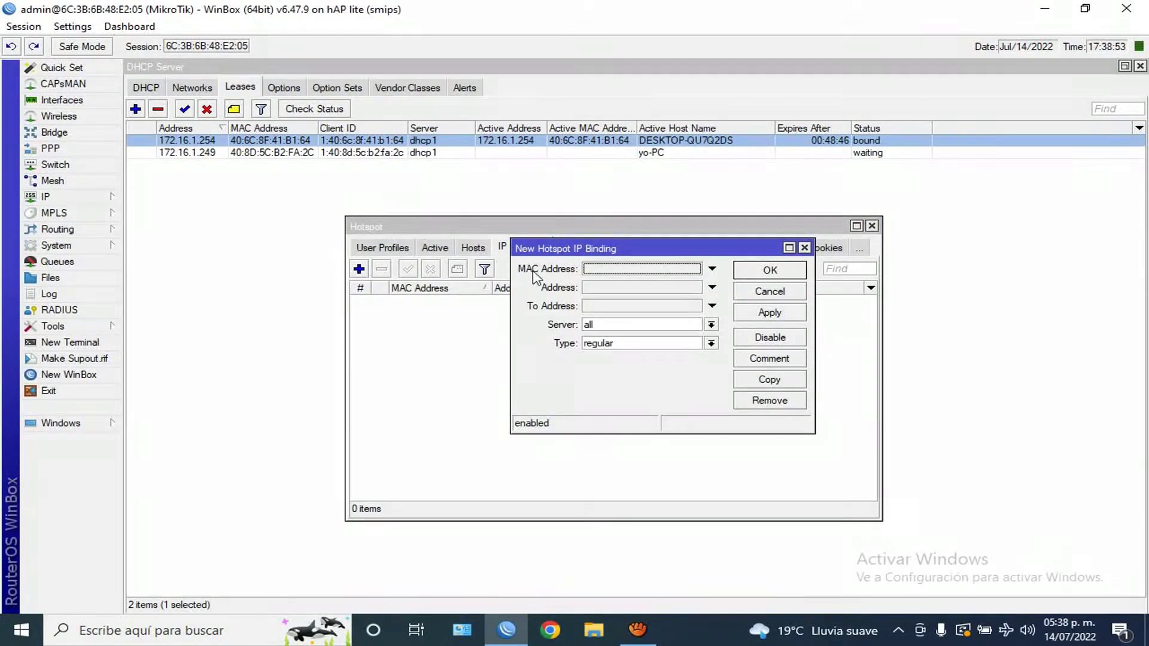
click(601, 271)
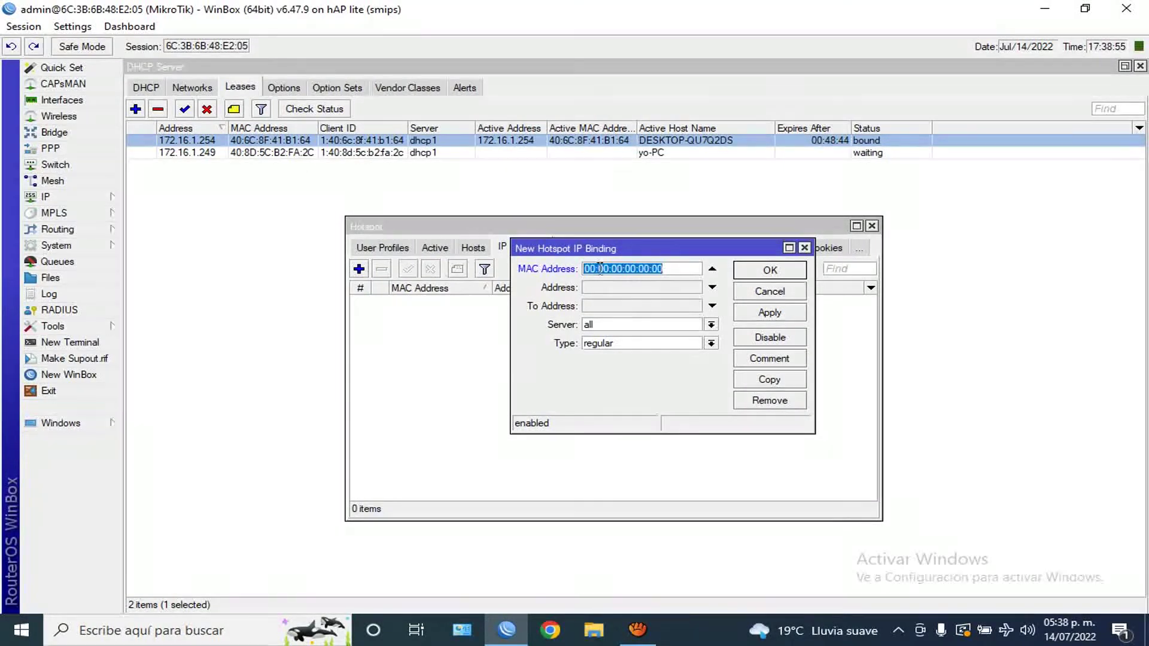
right_click(602, 270)
click(642, 315)
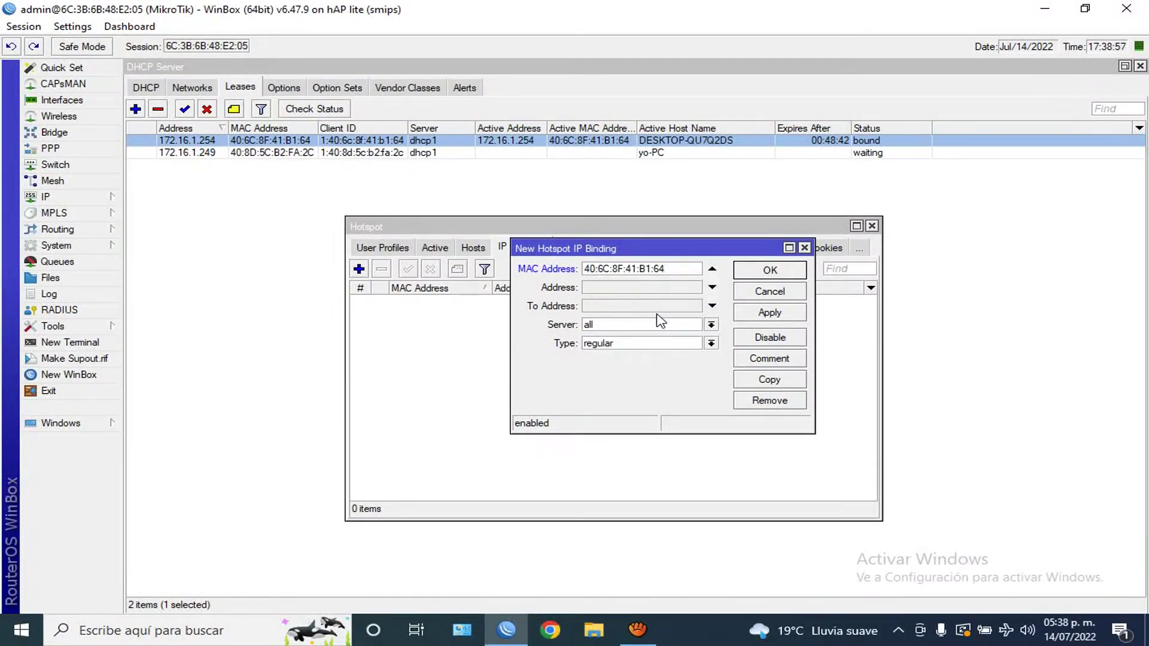
Step: Set the new IP binding's type to bypassed and save the binding
click(711, 343)
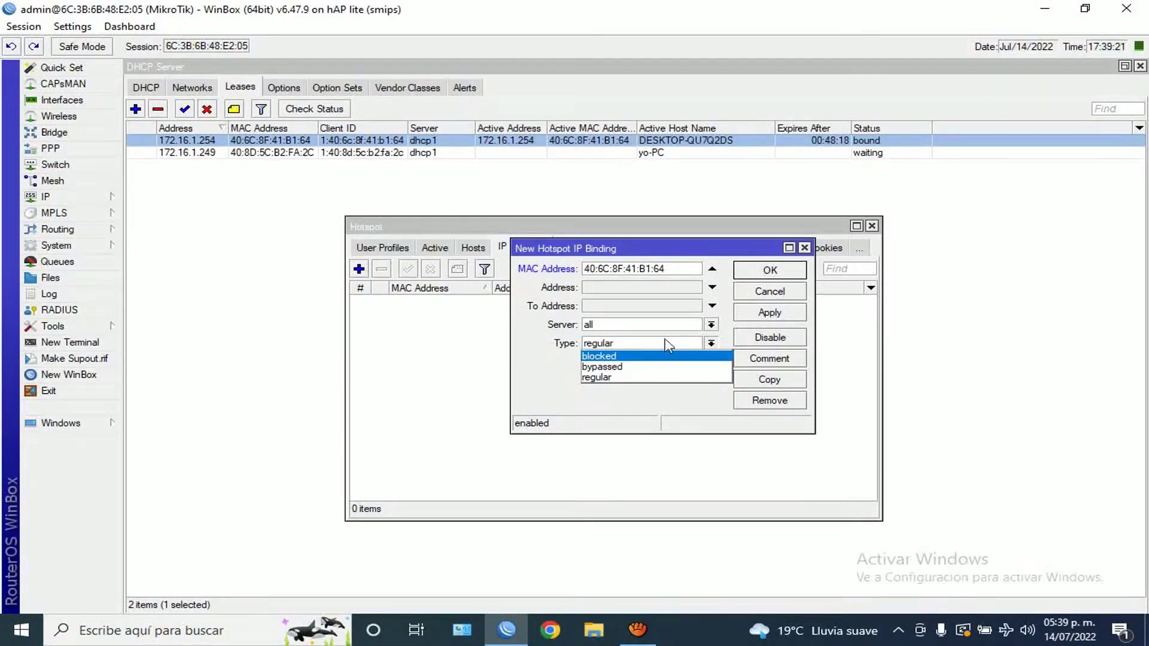
click(624, 369)
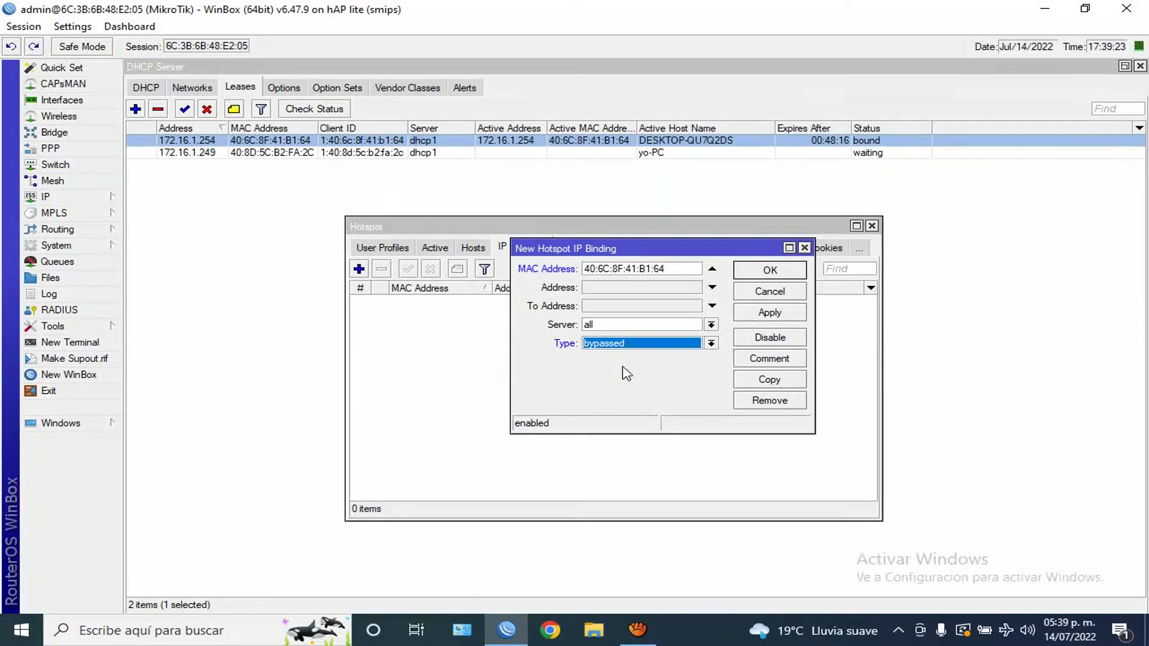
click(776, 316)
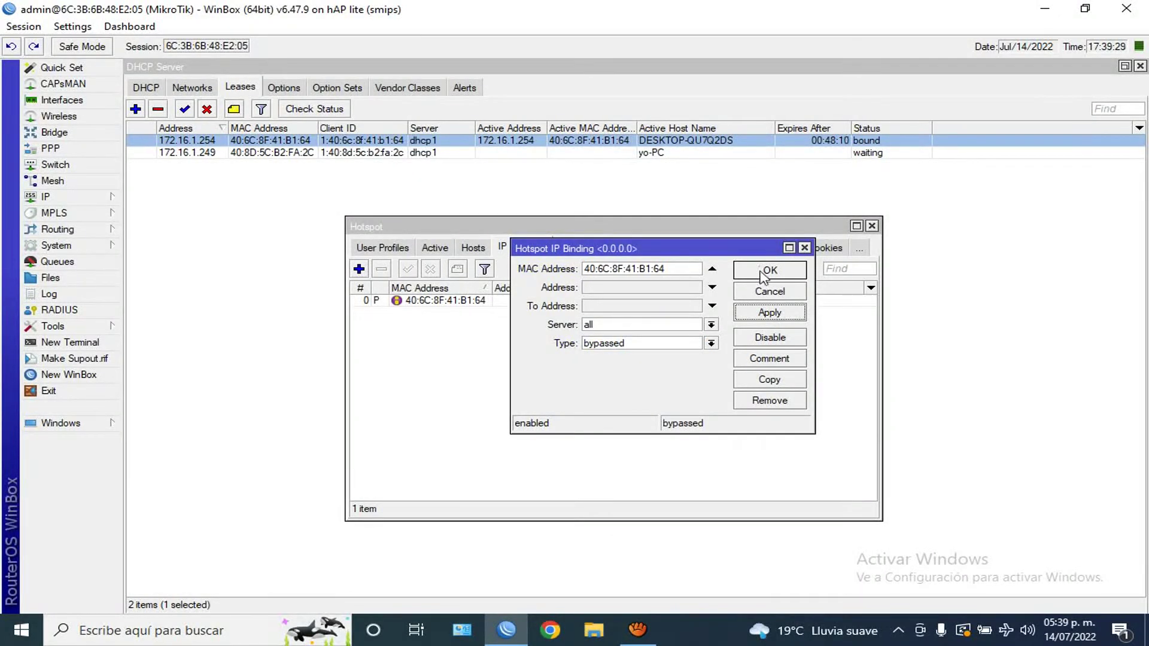
click(762, 272)
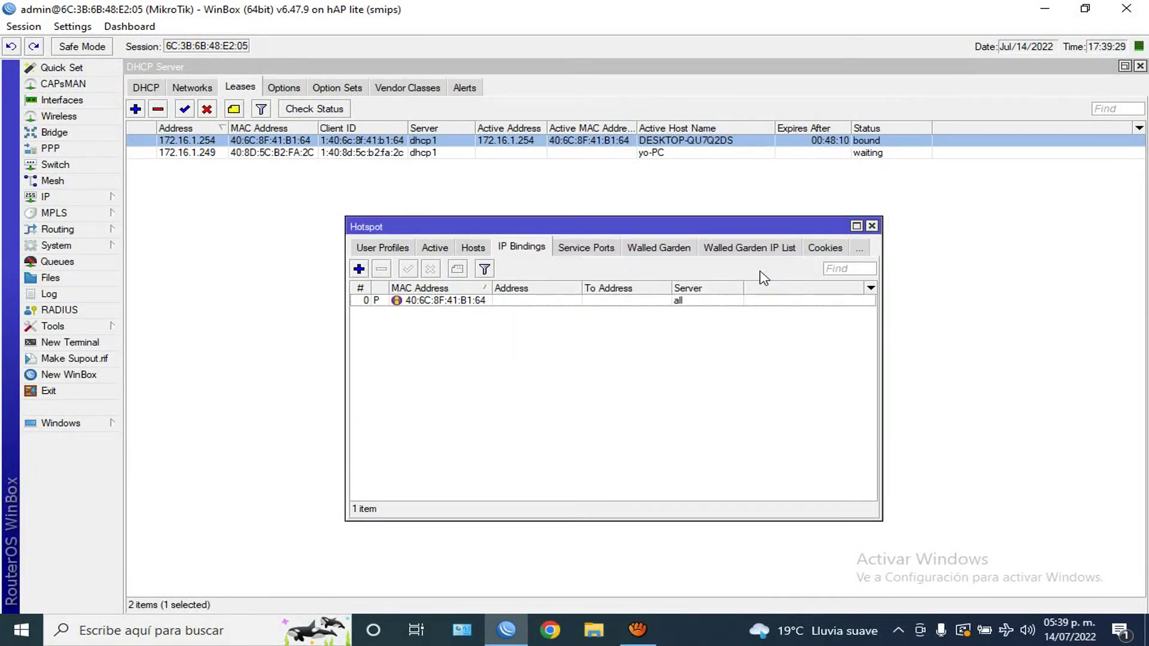
Step: Switch to Chrome, search Google for fast, and run the Fast.com internet speed test
click(554, 631)
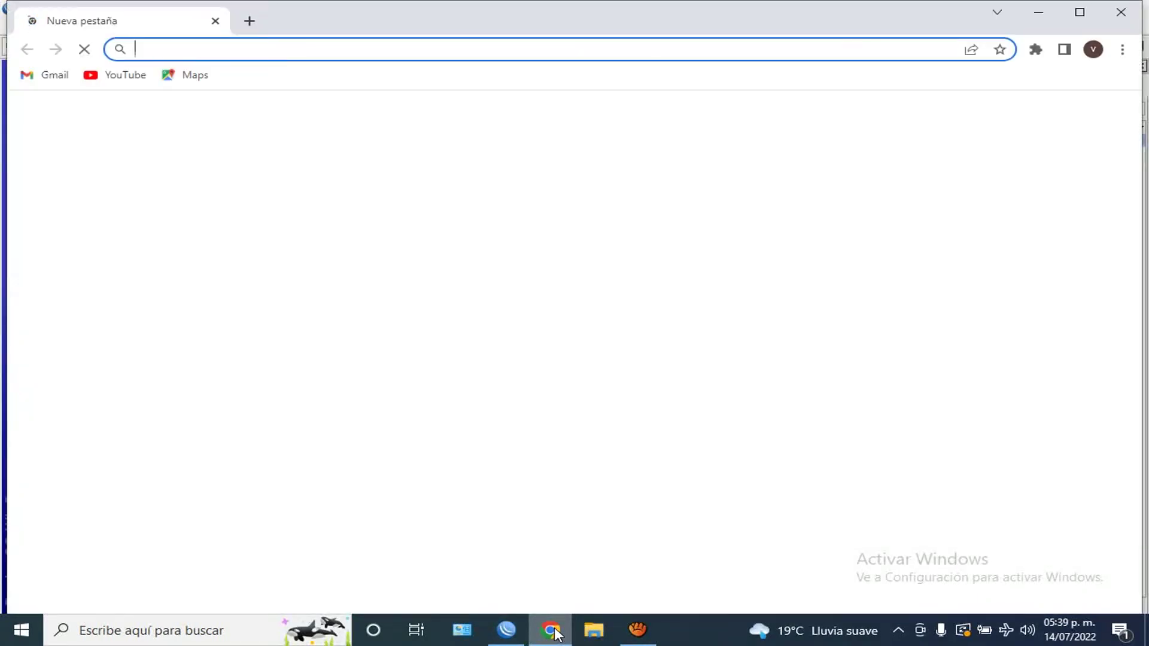
click(173, 47)
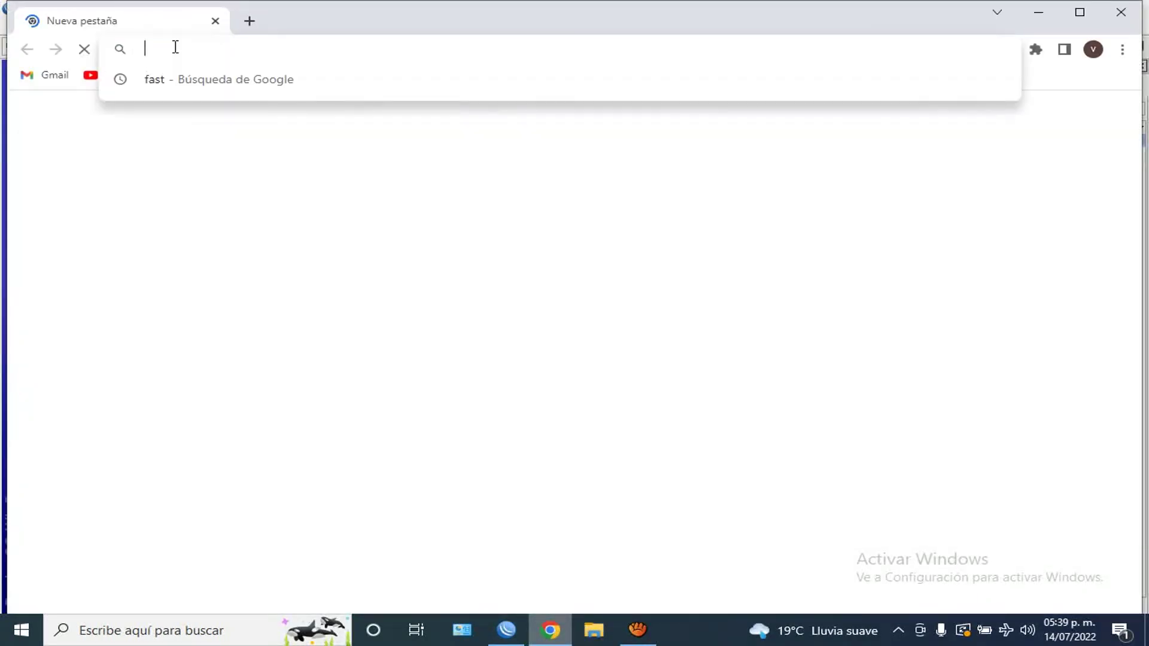
click(147, 78)
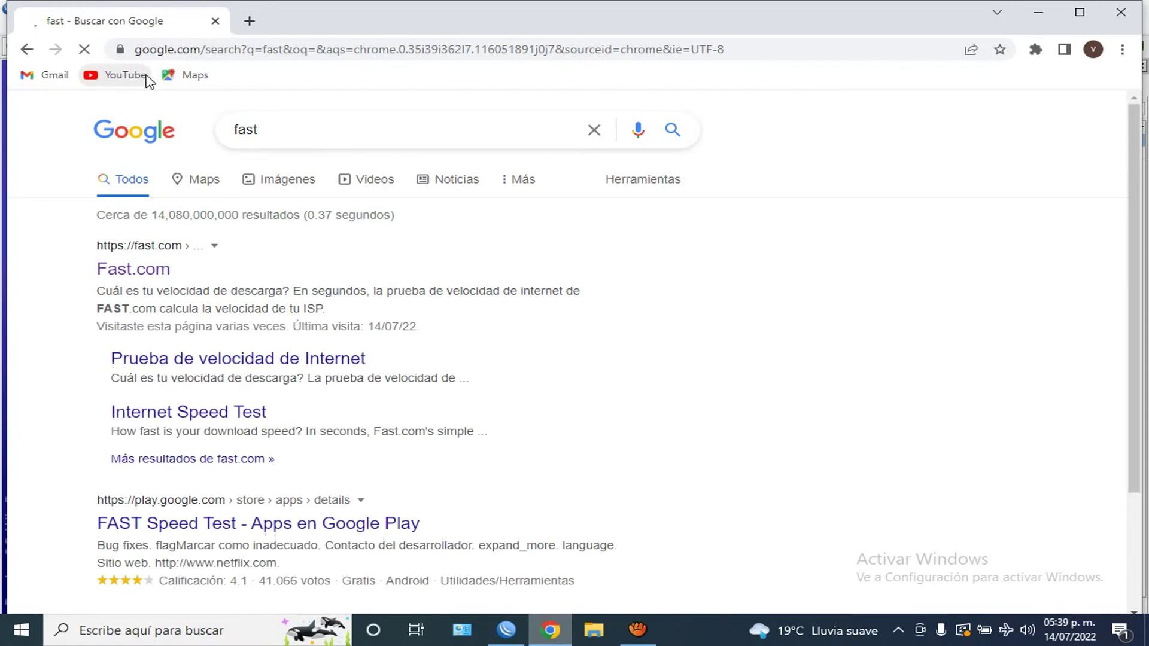
click(144, 274)
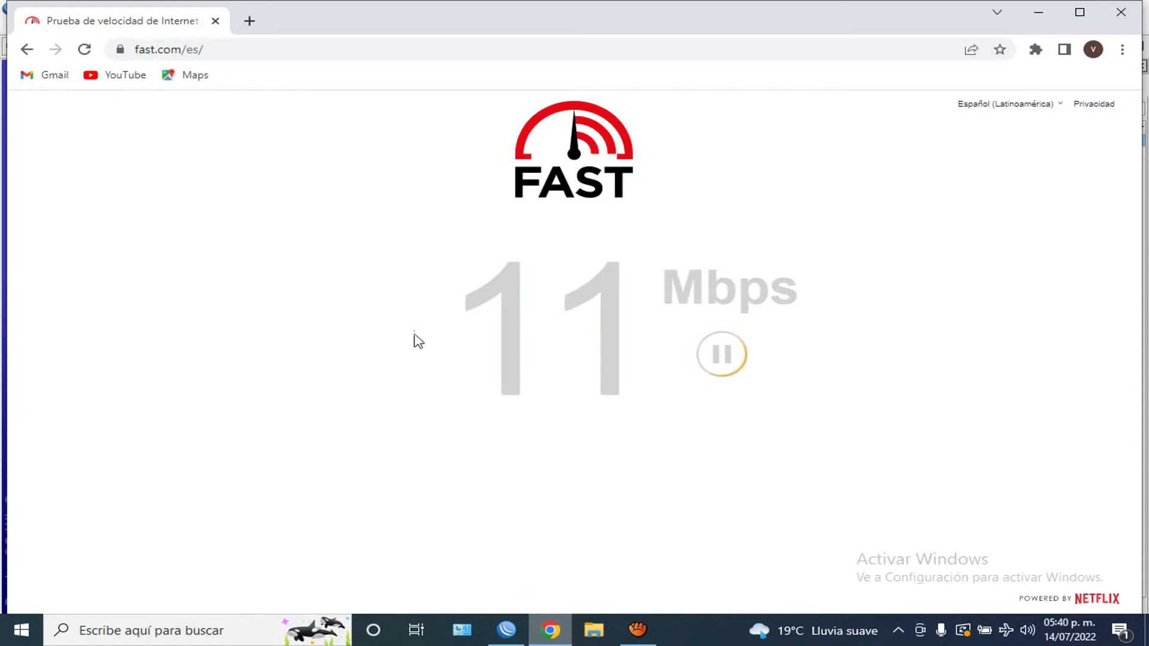
Step: Switch back to WinBox and start a new simple queue named Cliente1 with target 172.16.1.254
click(503, 626)
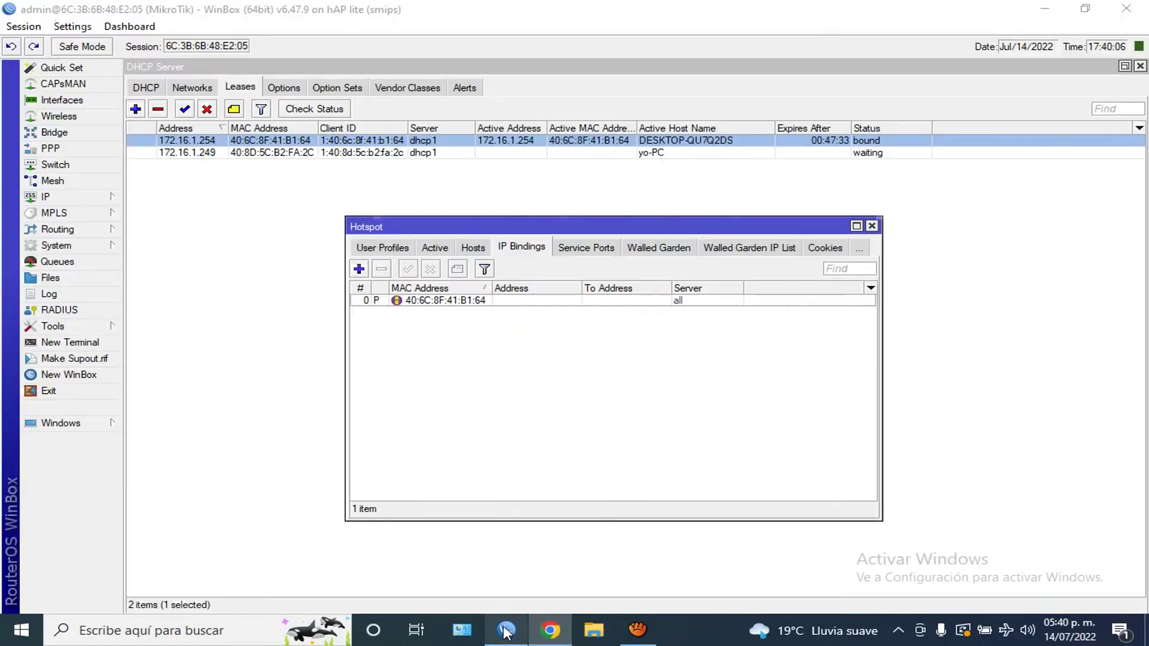
click(49, 265)
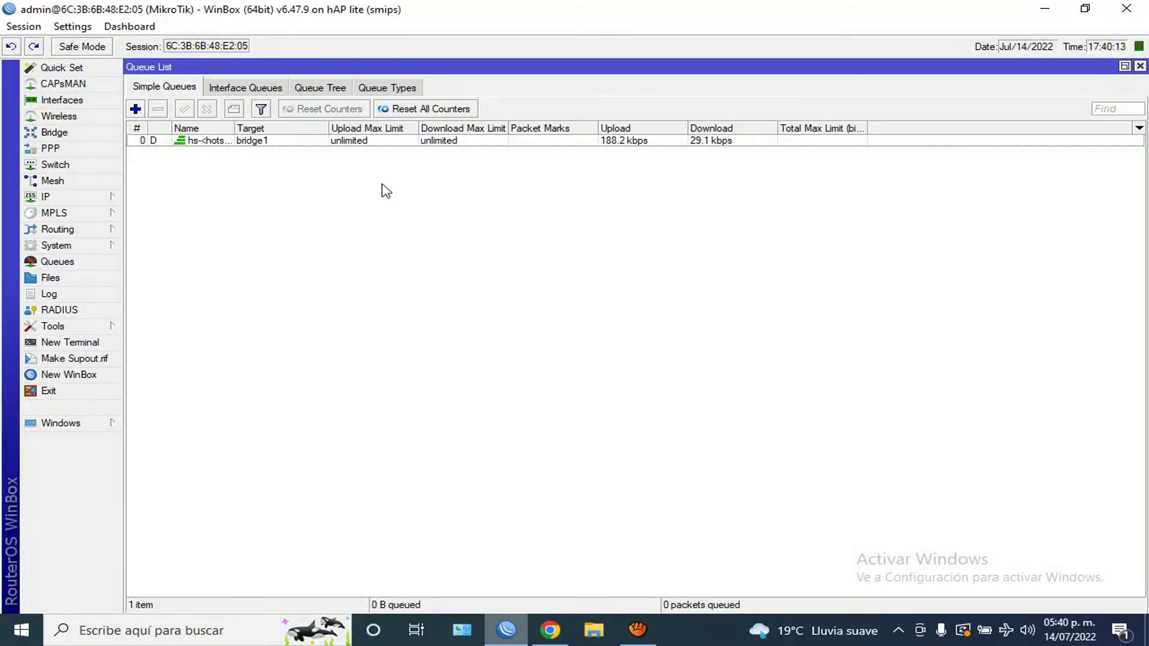
click(136, 109)
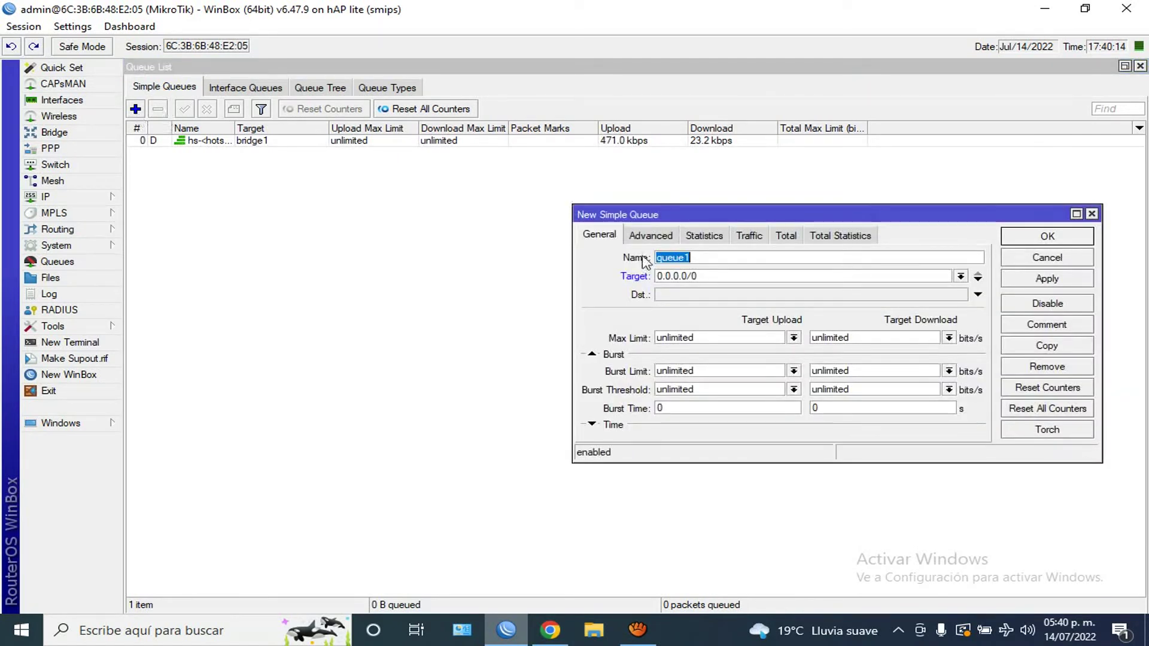
click(707, 259)
text(q)
text(C)
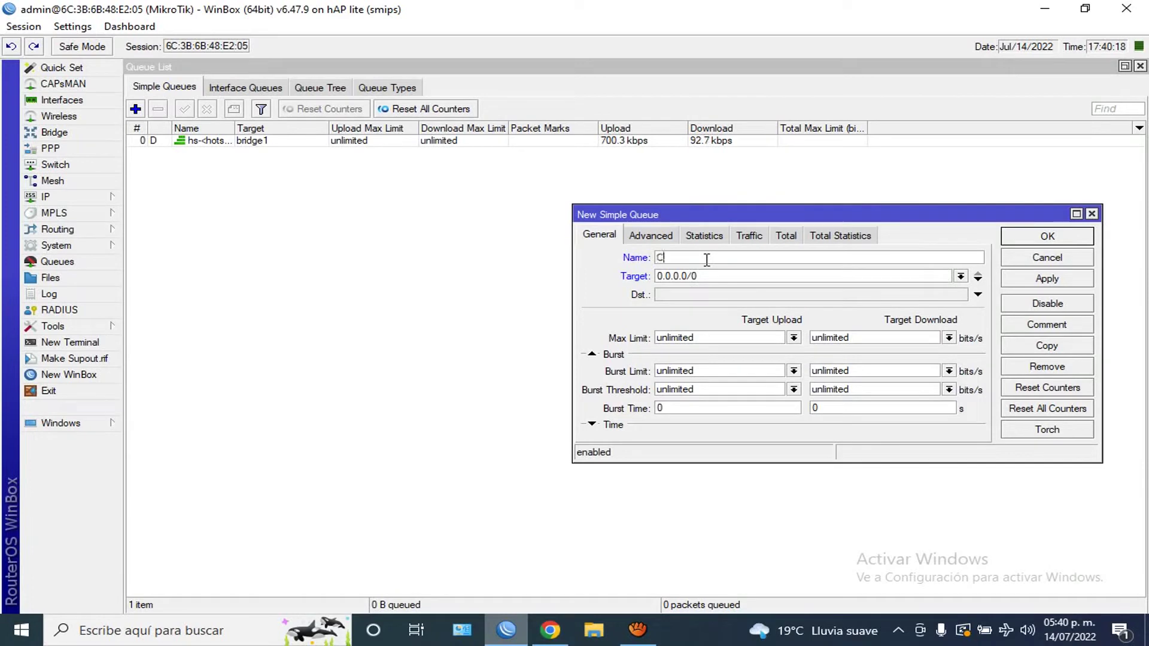
text(liente1)
drag(726, 276, 593, 282)
text(1)
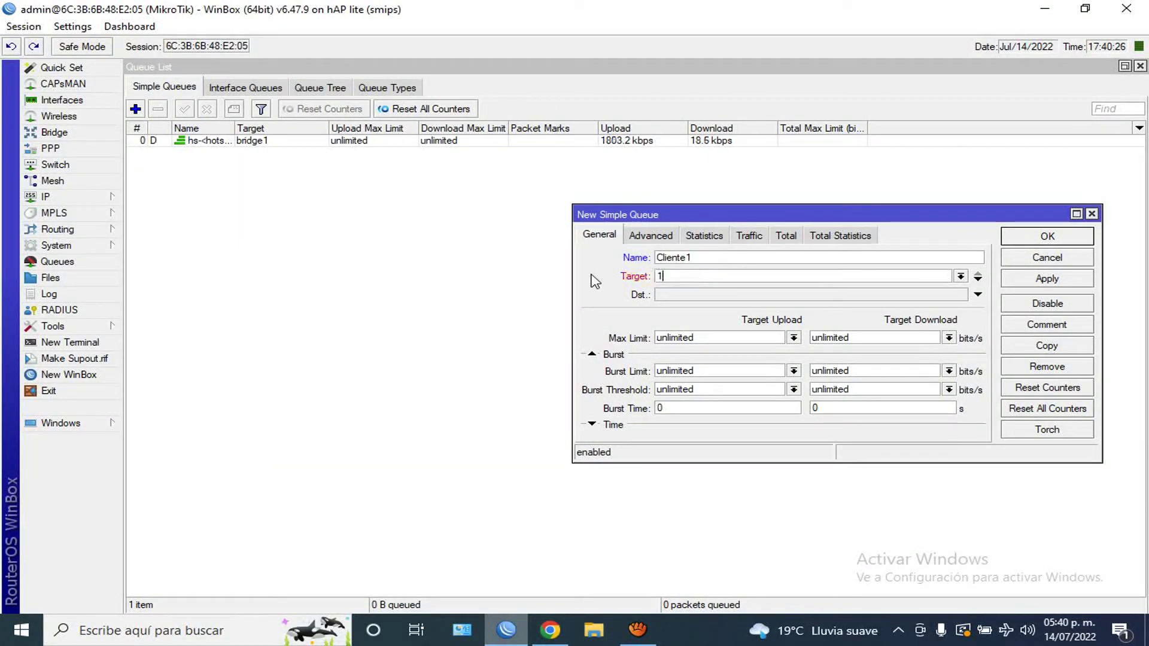
text(72.16.1.254)
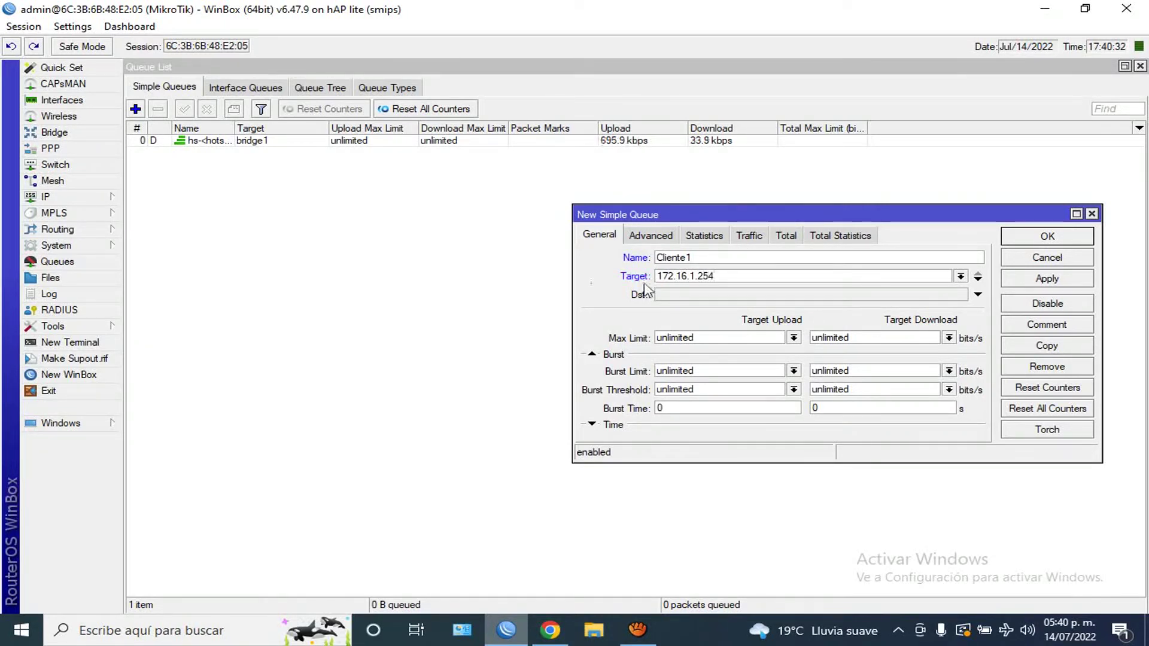
Step: Set the Cliente1 queue's max limit to 1M upload and 3M download, save it, and move it above the hotspot queue
click(794, 339)
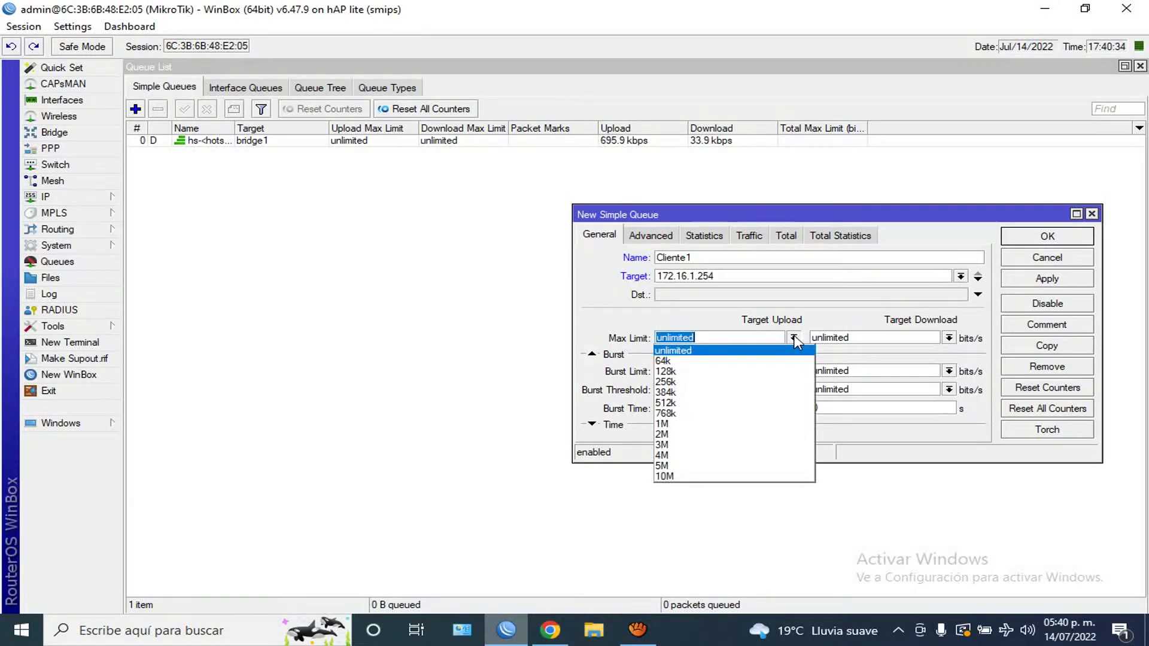
click(693, 424)
click(950, 338)
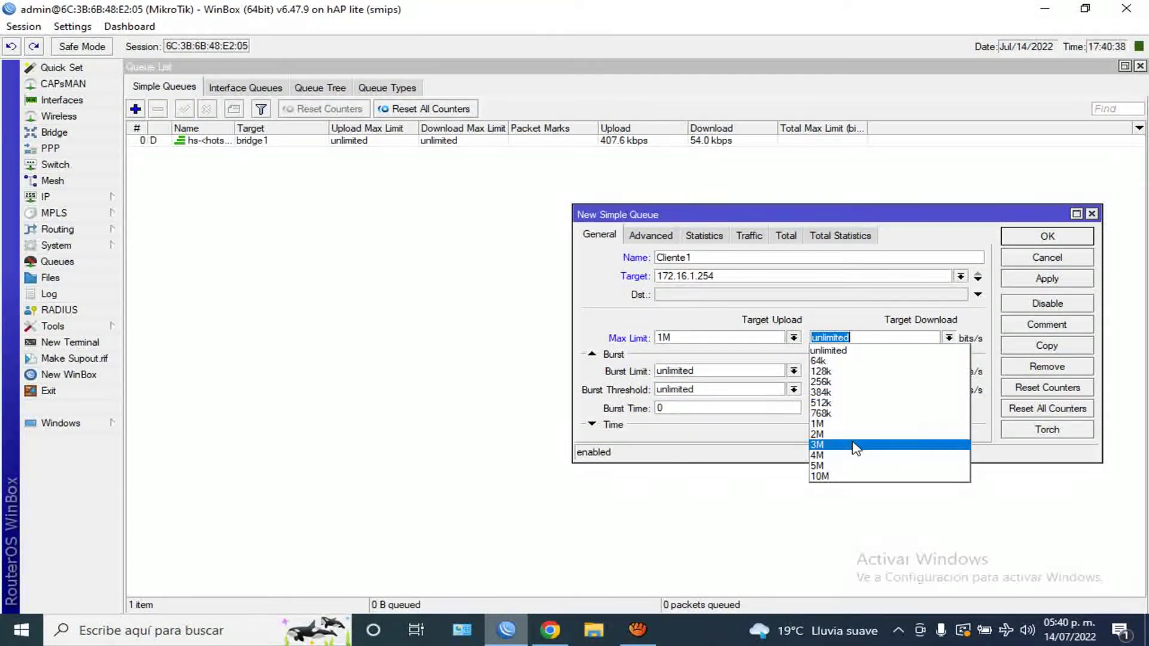
click(858, 446)
click(1036, 281)
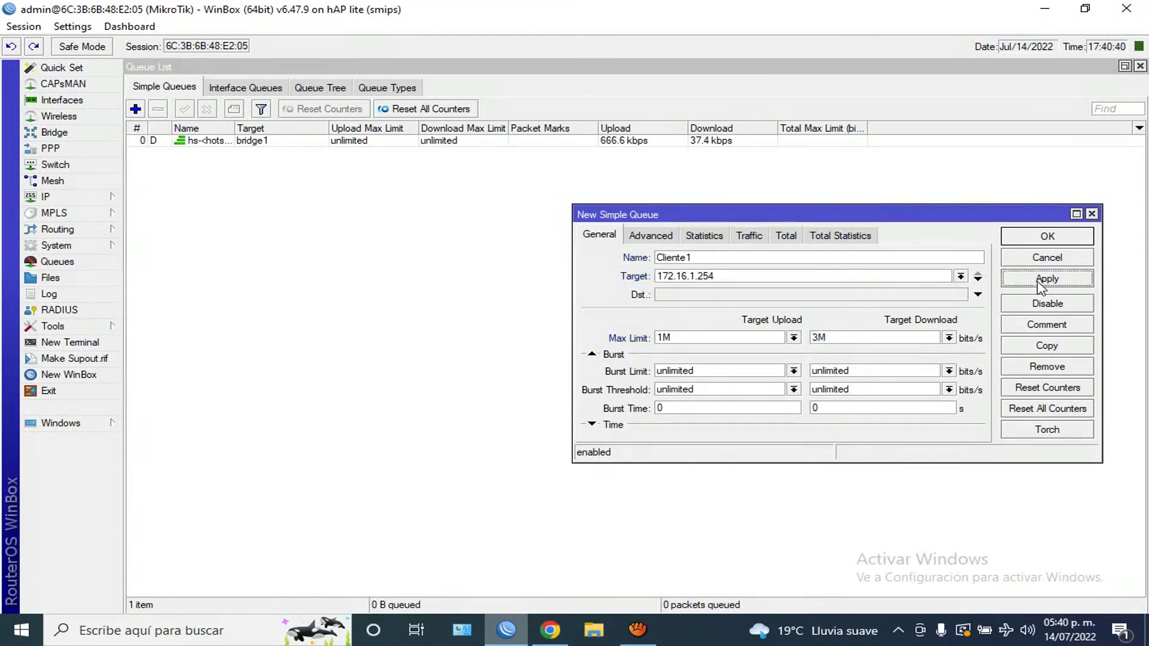
click(1027, 240)
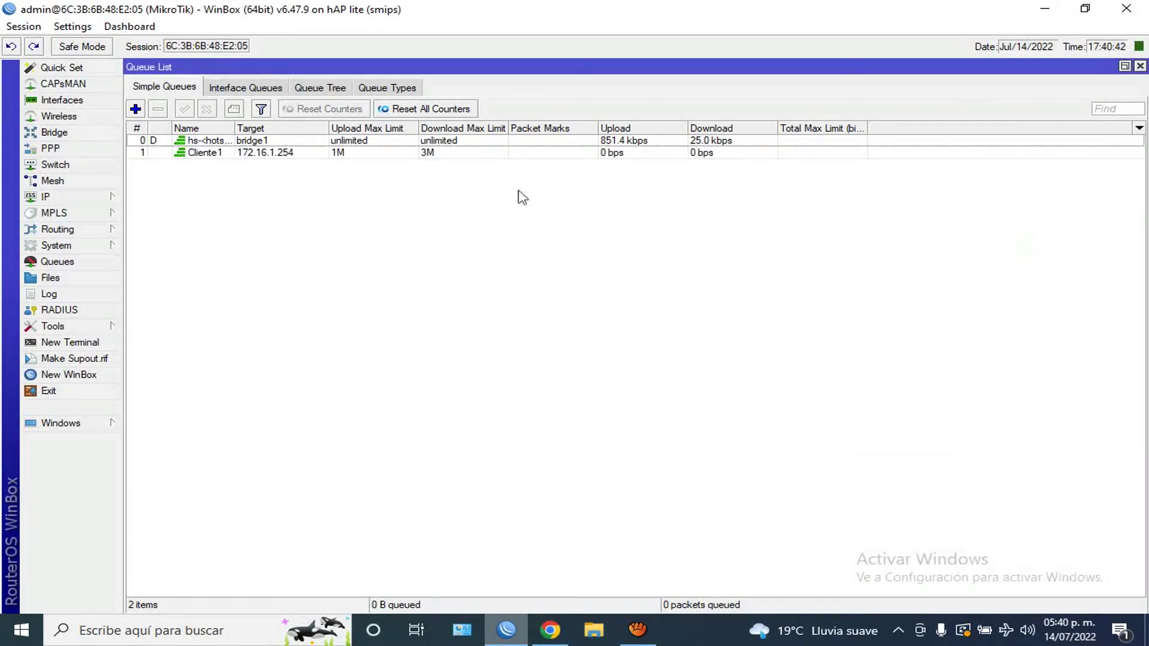
click(213, 157)
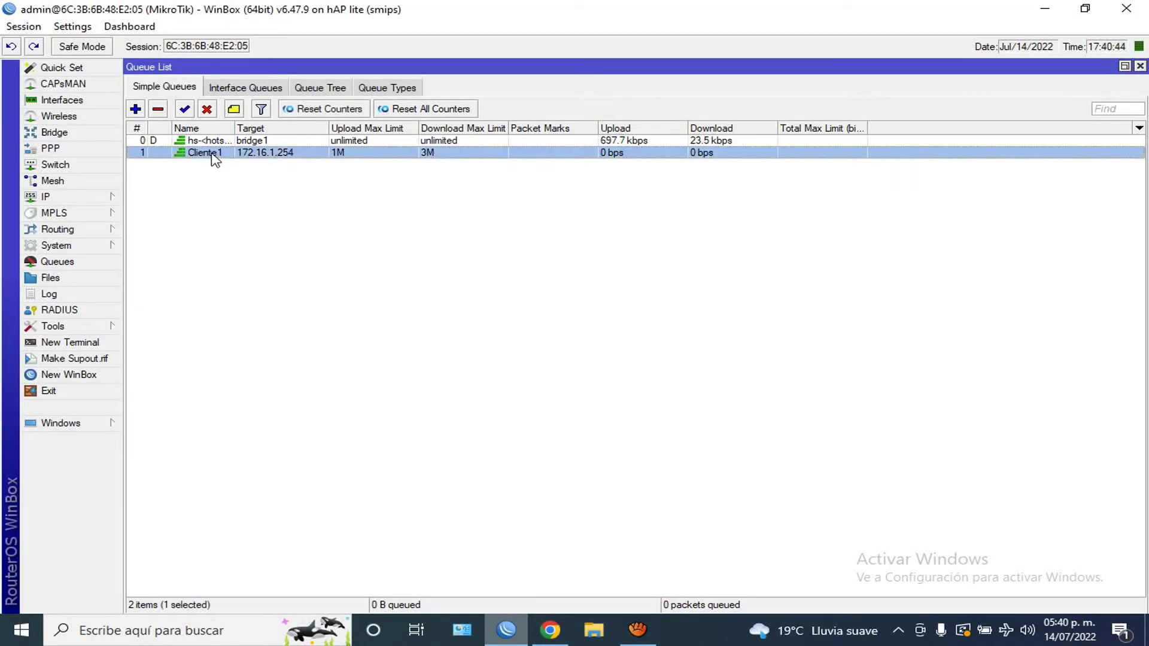
drag(211, 150, 208, 137)
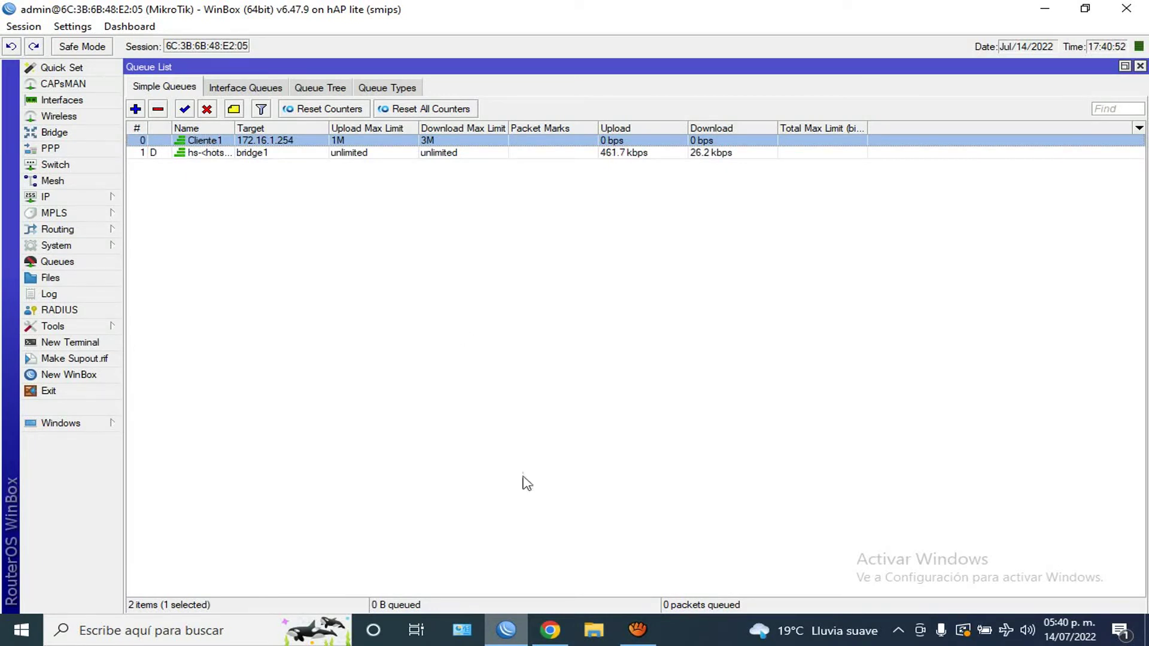
Step: Rerun the Fast.com test in Chrome and return to WinBox to check the Cliente1 queue's traffic
click(550, 630)
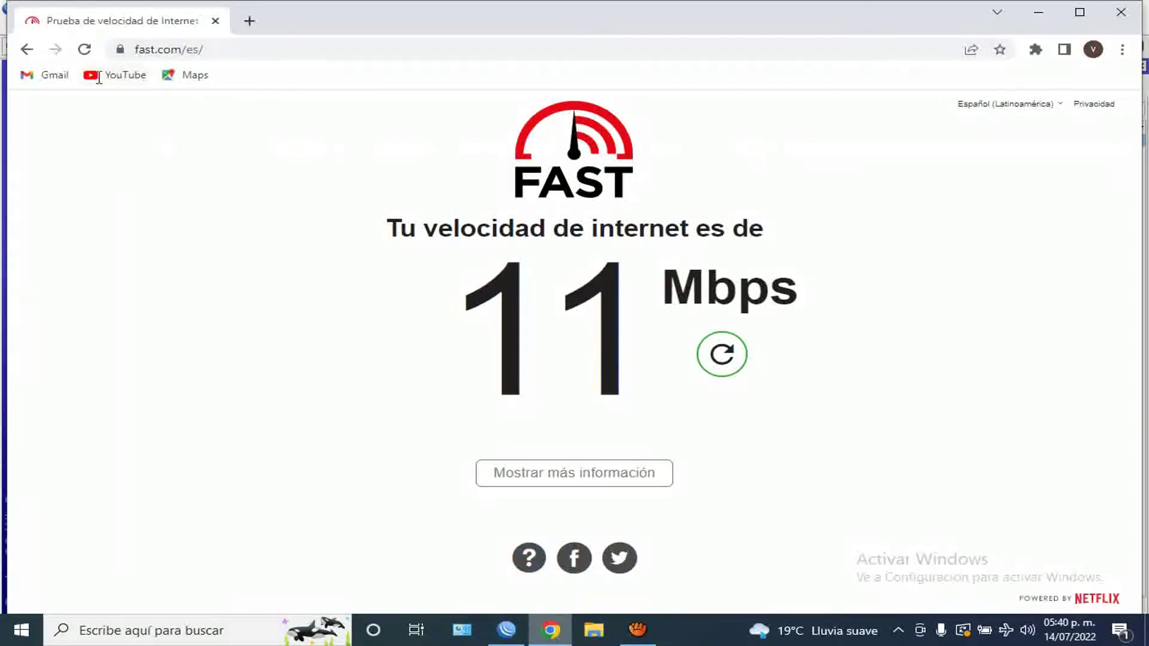
click(88, 57)
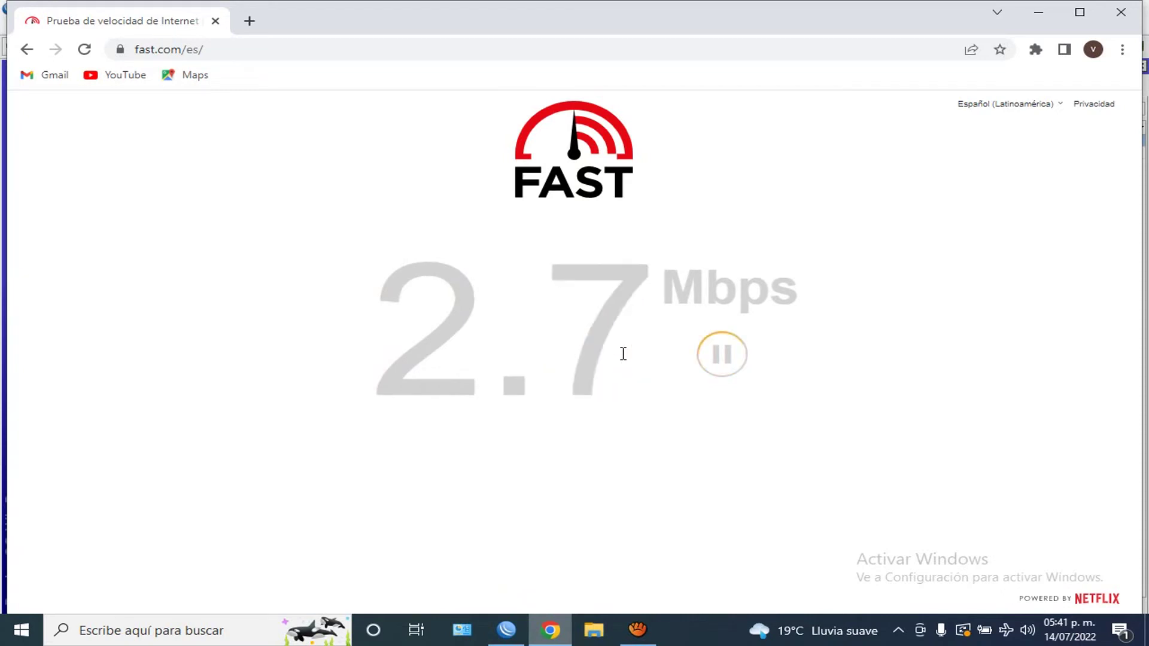
click(507, 630)
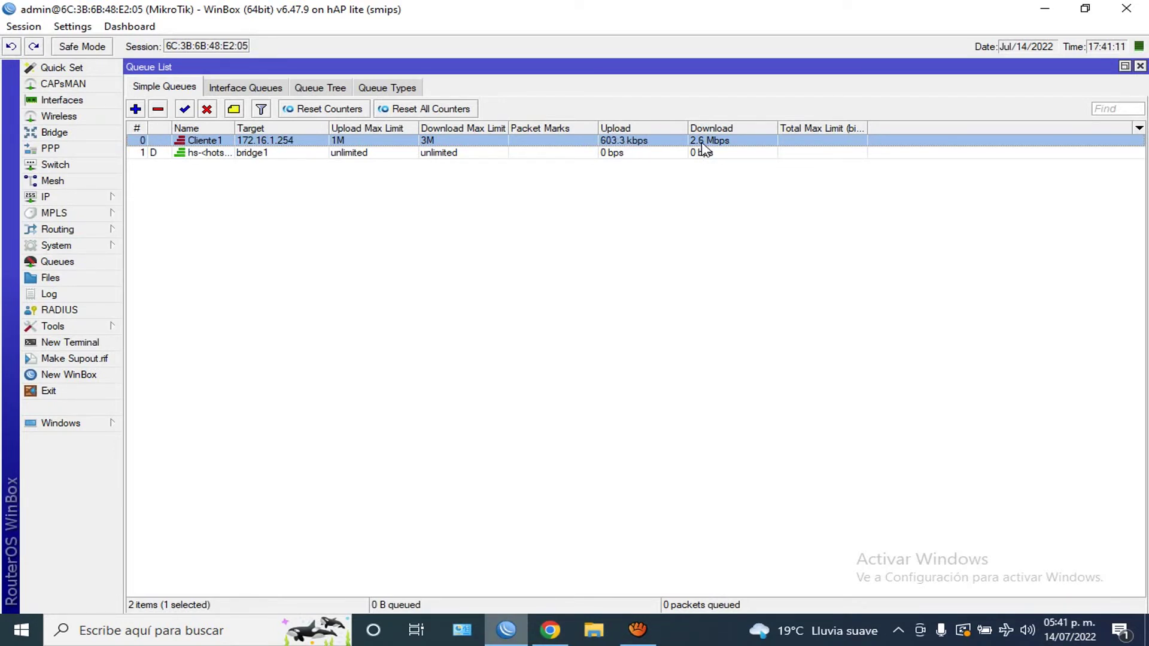
Step: Delete the Cliente1 simple queue and close the queue list
click(160, 111)
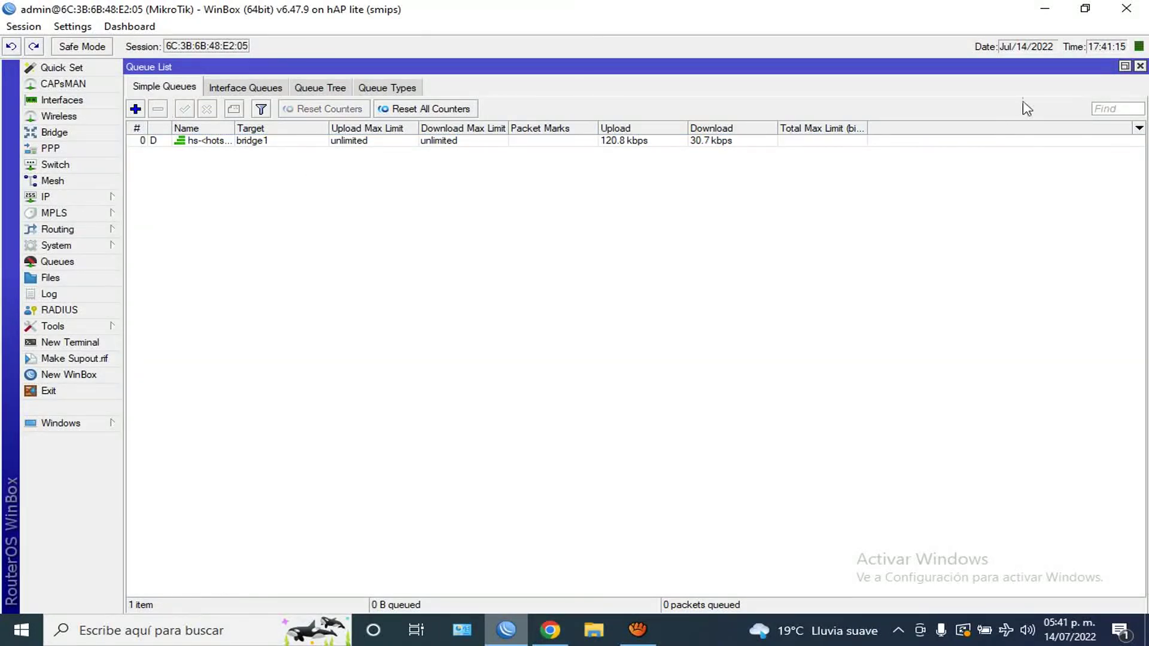
click(1141, 66)
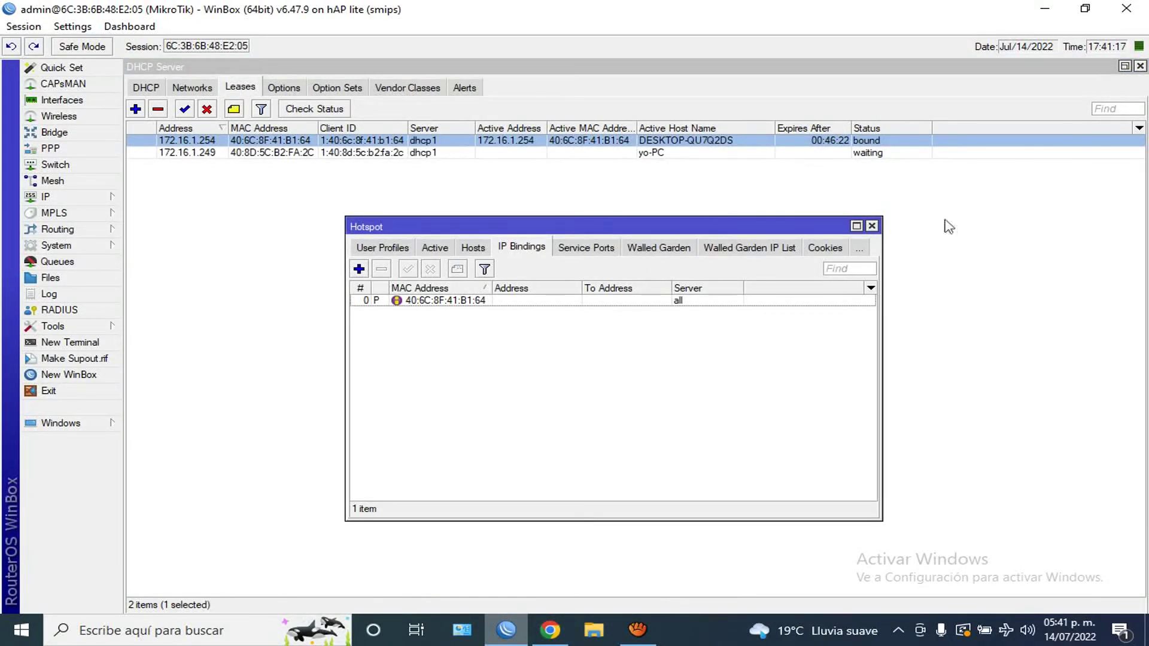
Step: Close the Hotspot window, then set the 172.16.1.254 DHCP lease's rate limit to 1M/5M and save the lease
click(872, 226)
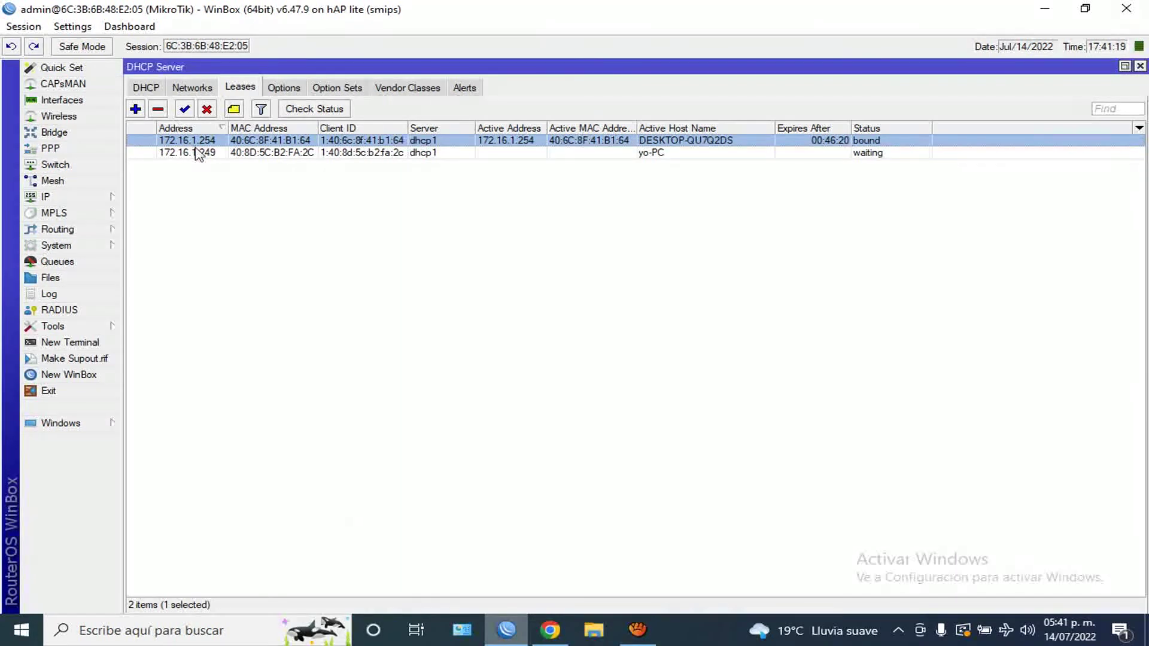
click(372, 274)
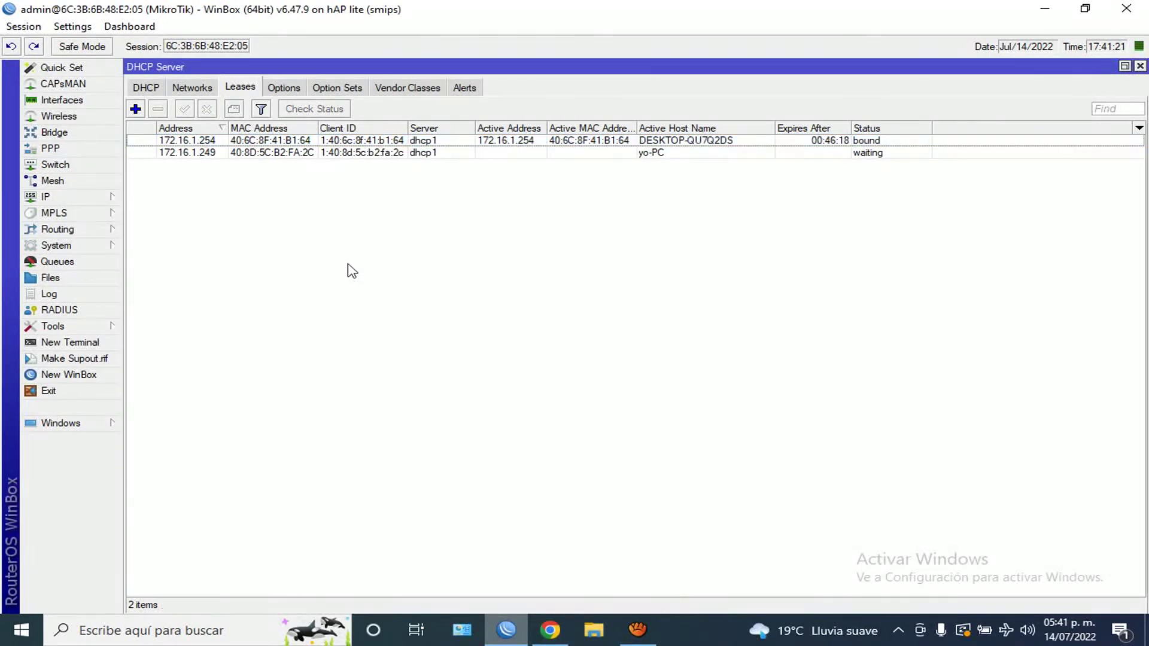
click(202, 143)
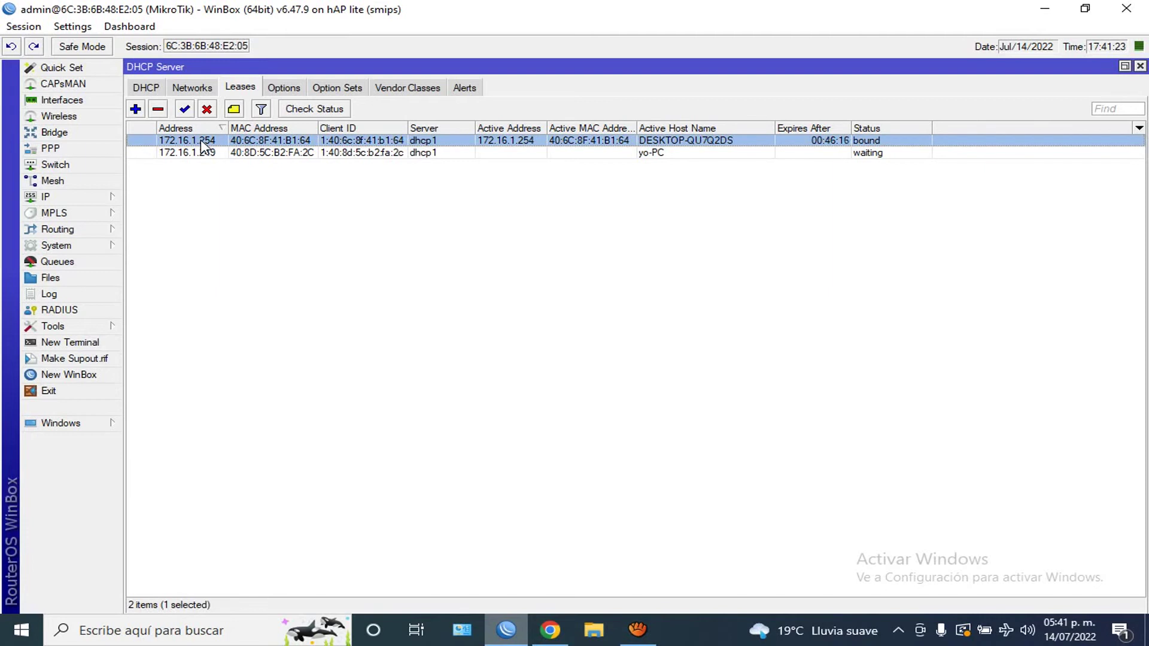
double_click(200, 139)
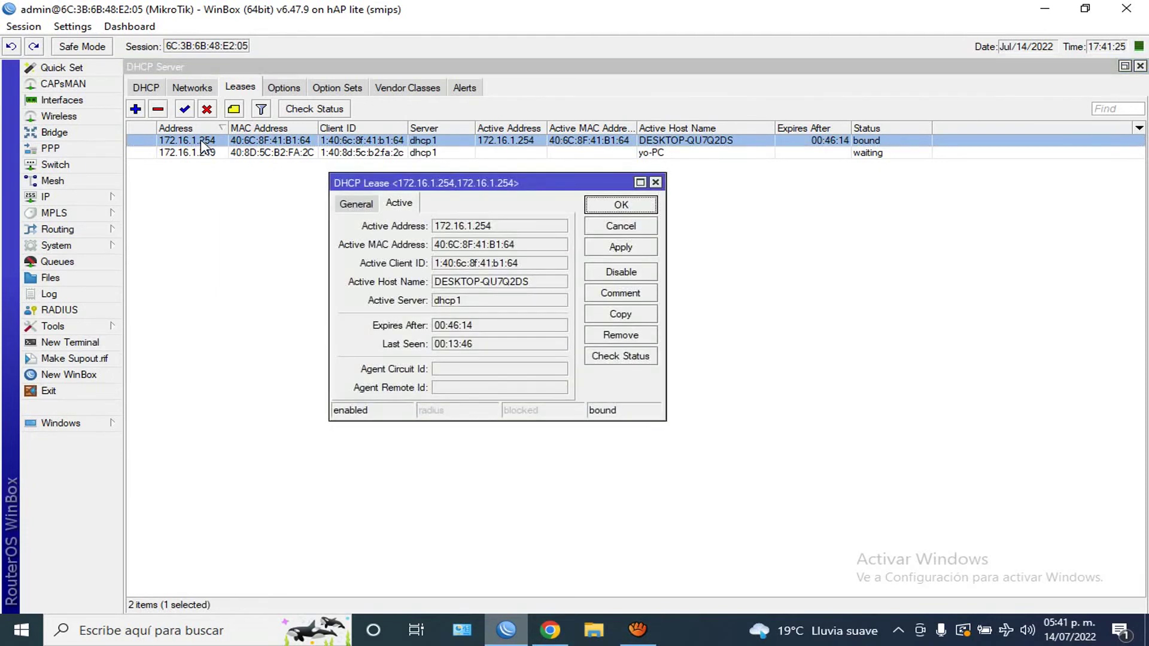
click(357, 204)
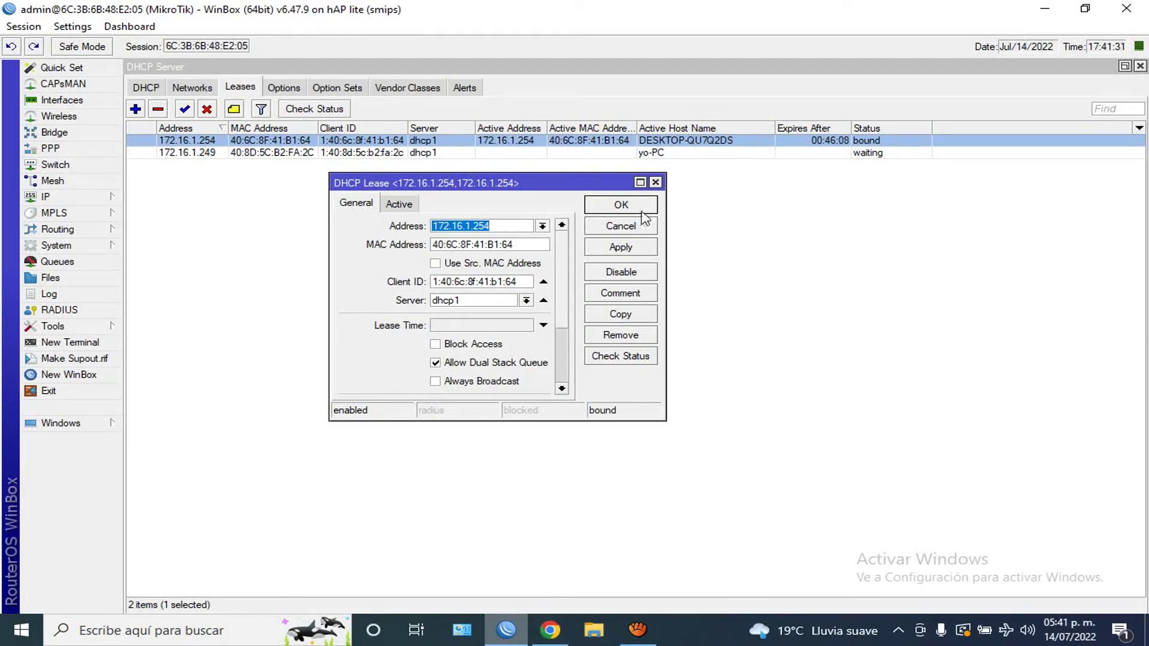
click(640, 184)
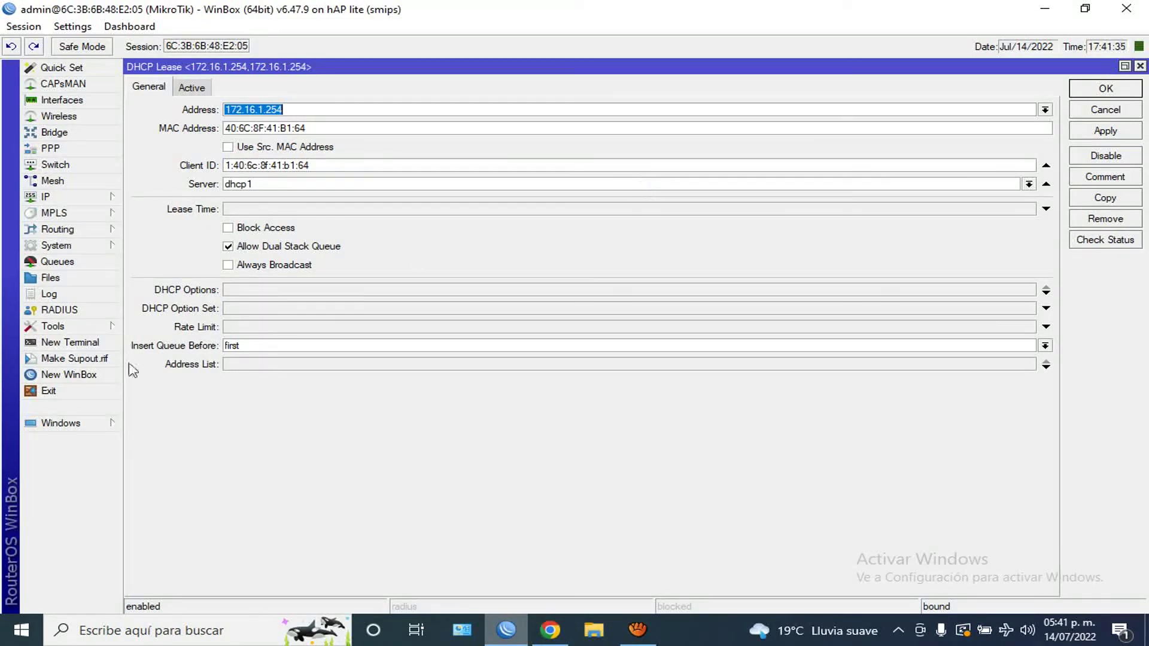
click(252, 328)
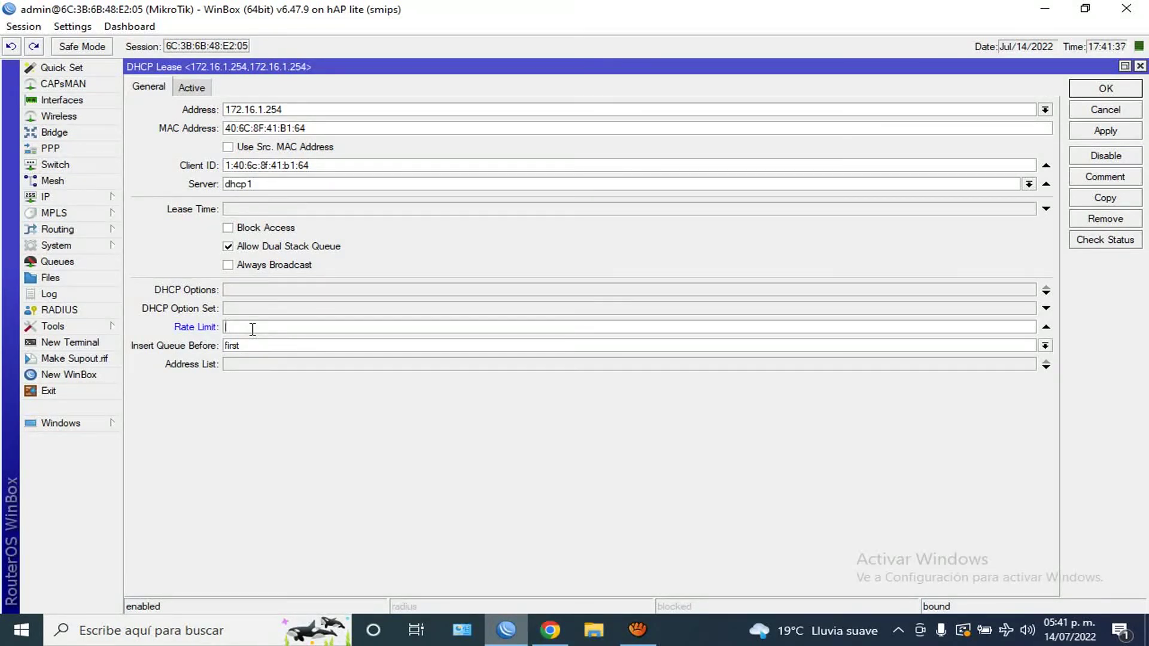
text(1M/5M)
click(1114, 135)
click(1105, 91)
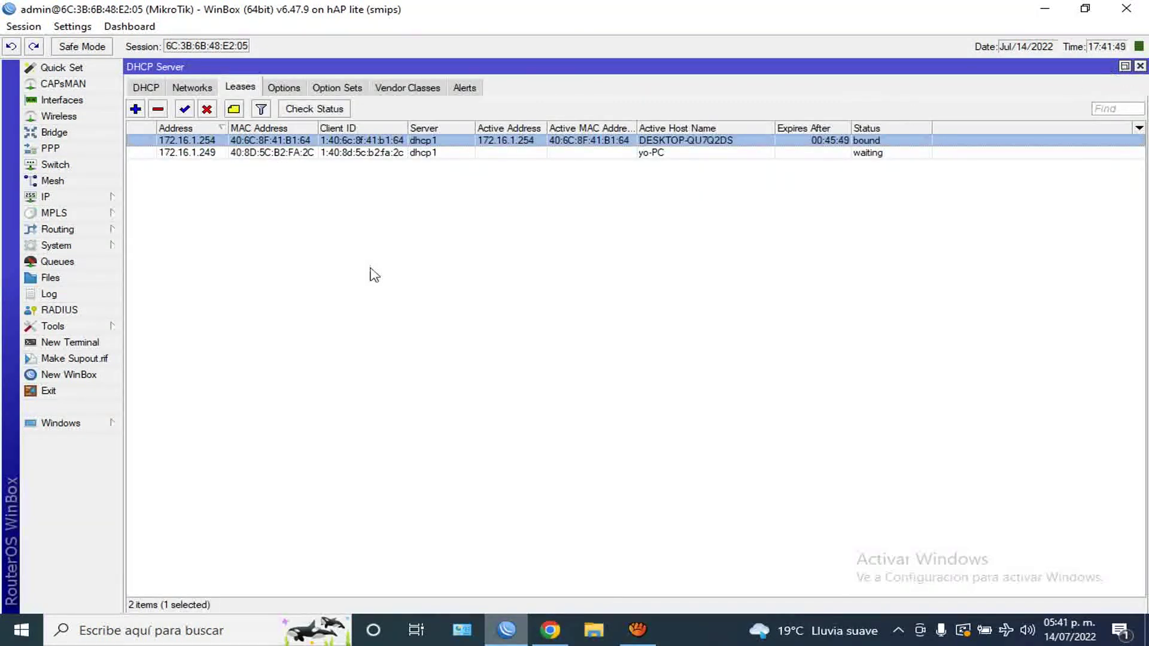
Step: Check the simple queues for 172.16.1.254, rerun the Fast.com test in Chrome, and return to WinBox to view the queue traffic
click(67, 264)
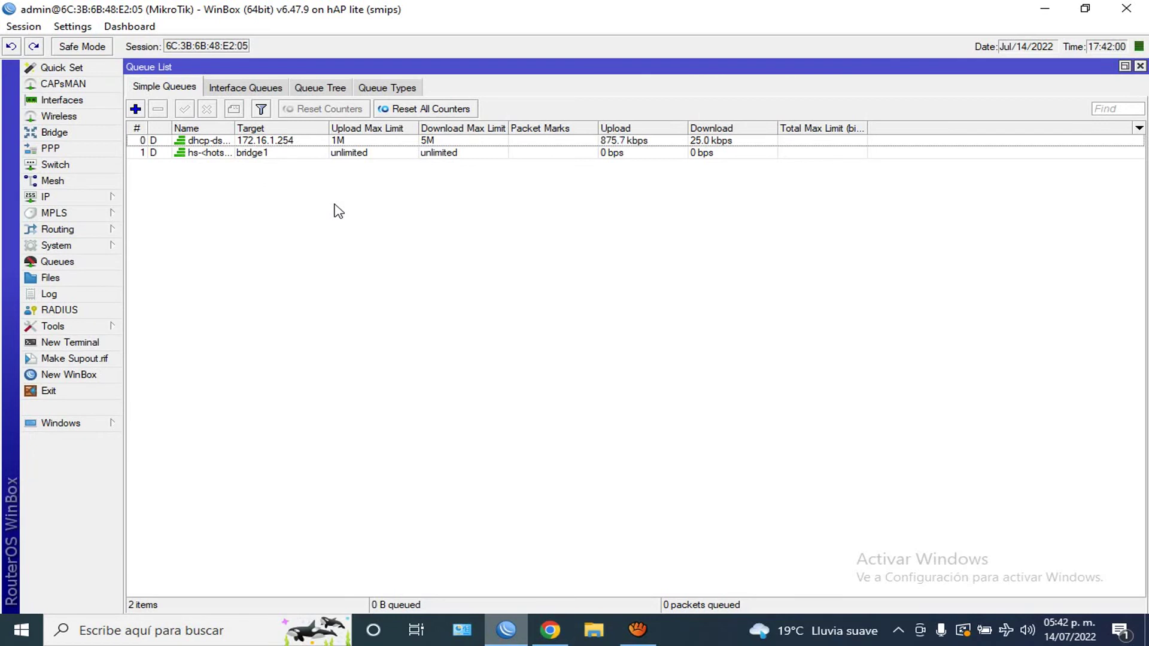
click(542, 633)
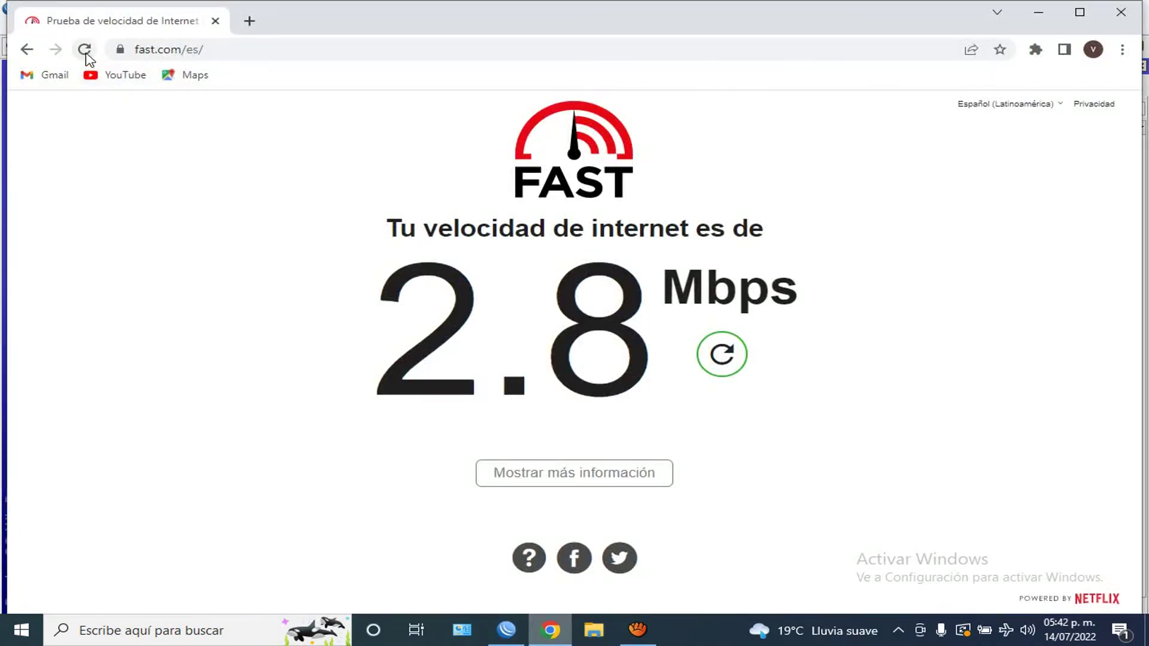
click(85, 53)
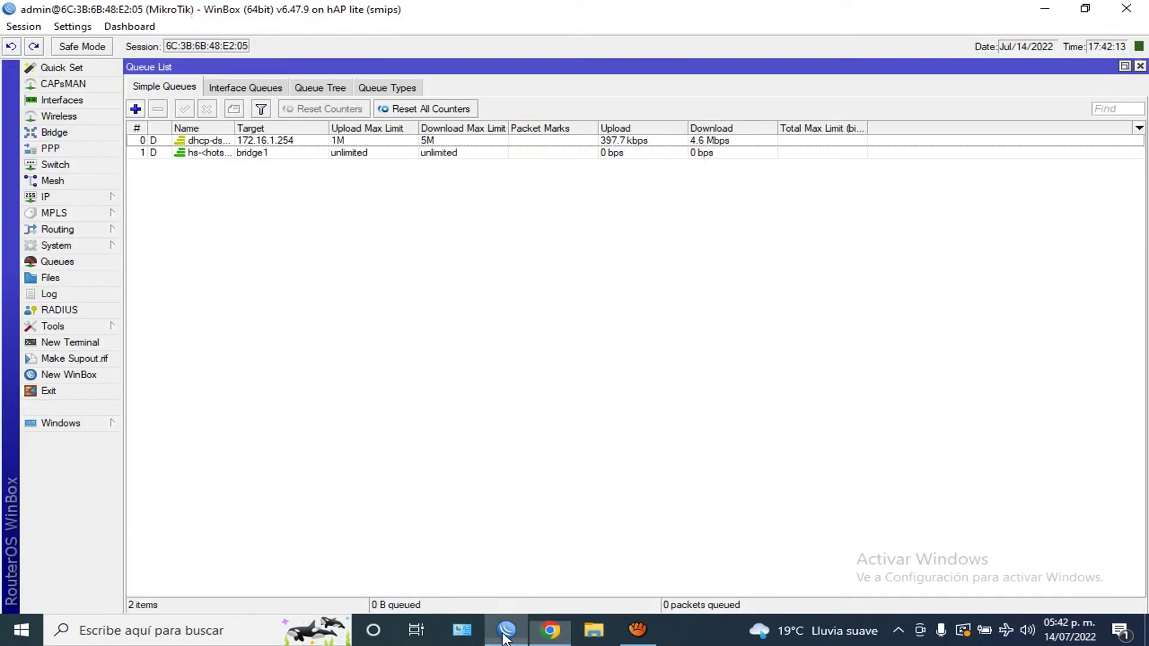
click(506, 629)
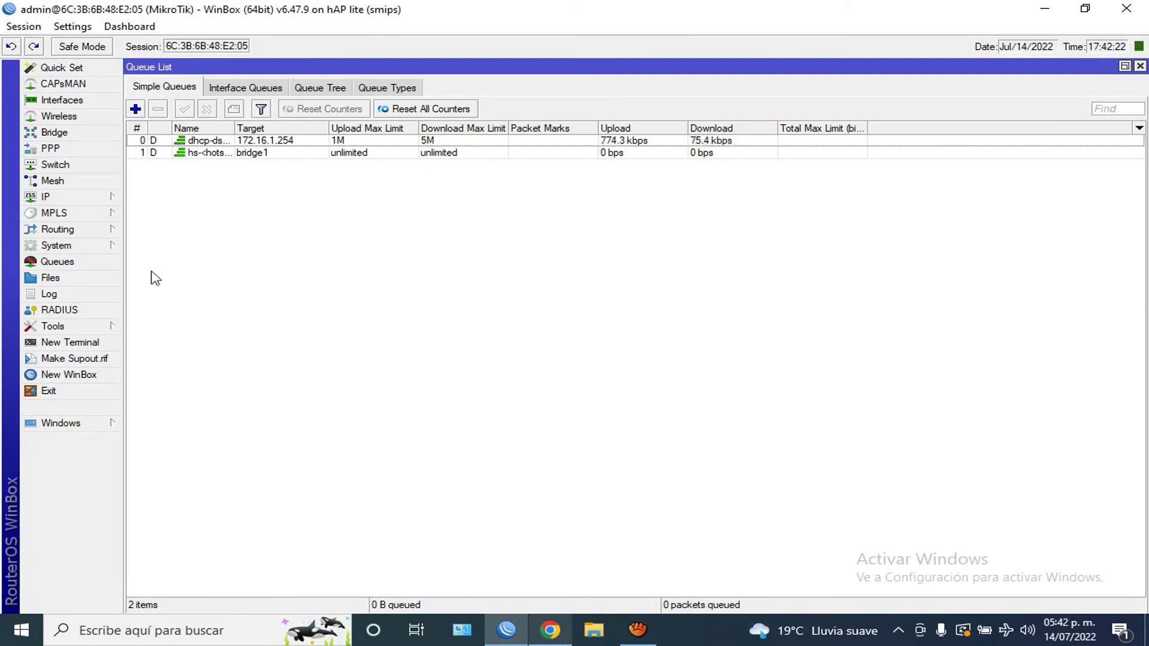
Step: Open the existing hotspot IP binding and set its Address to 172.16.1.254
click(60, 197)
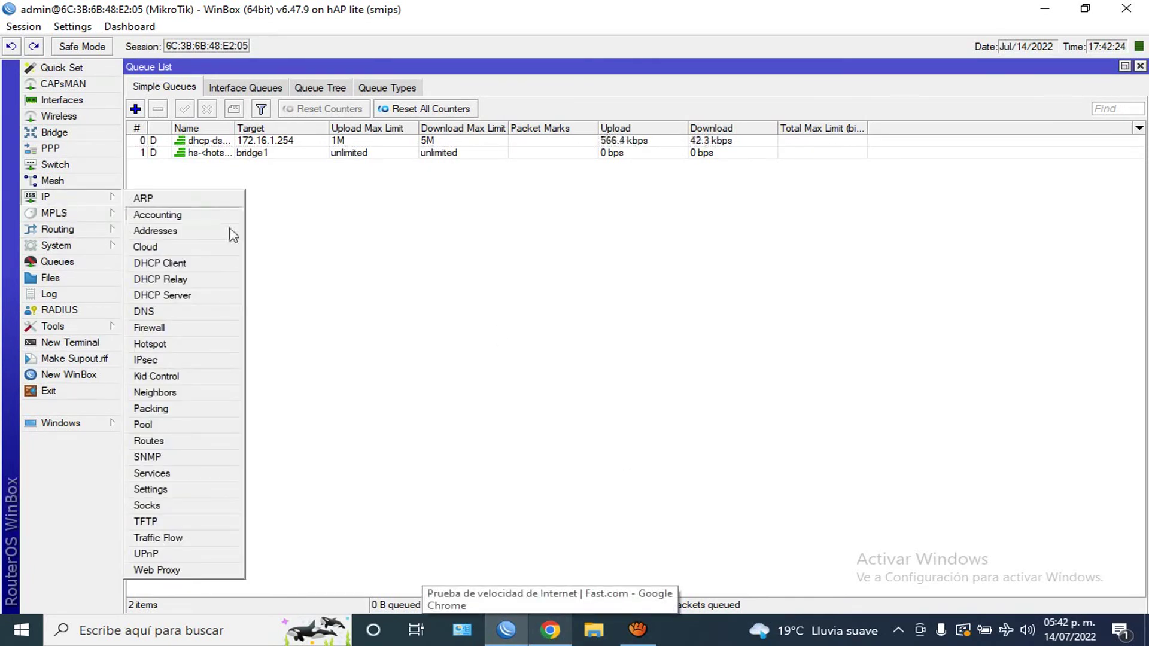
click(151, 345)
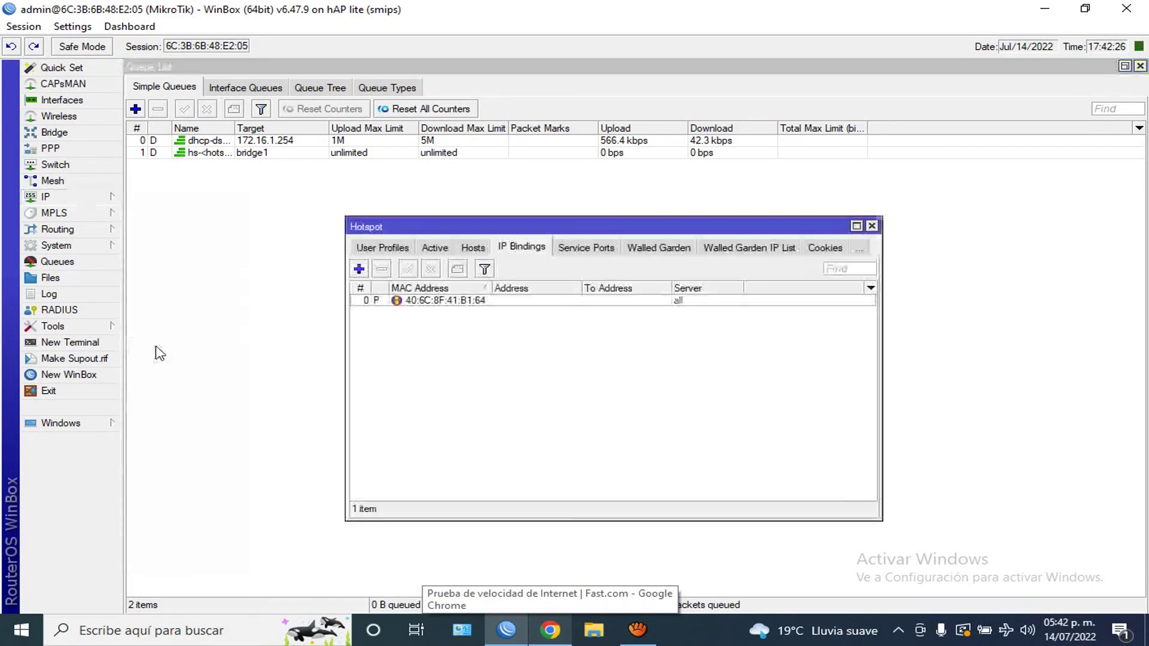
click(430, 304)
double_click(429, 304)
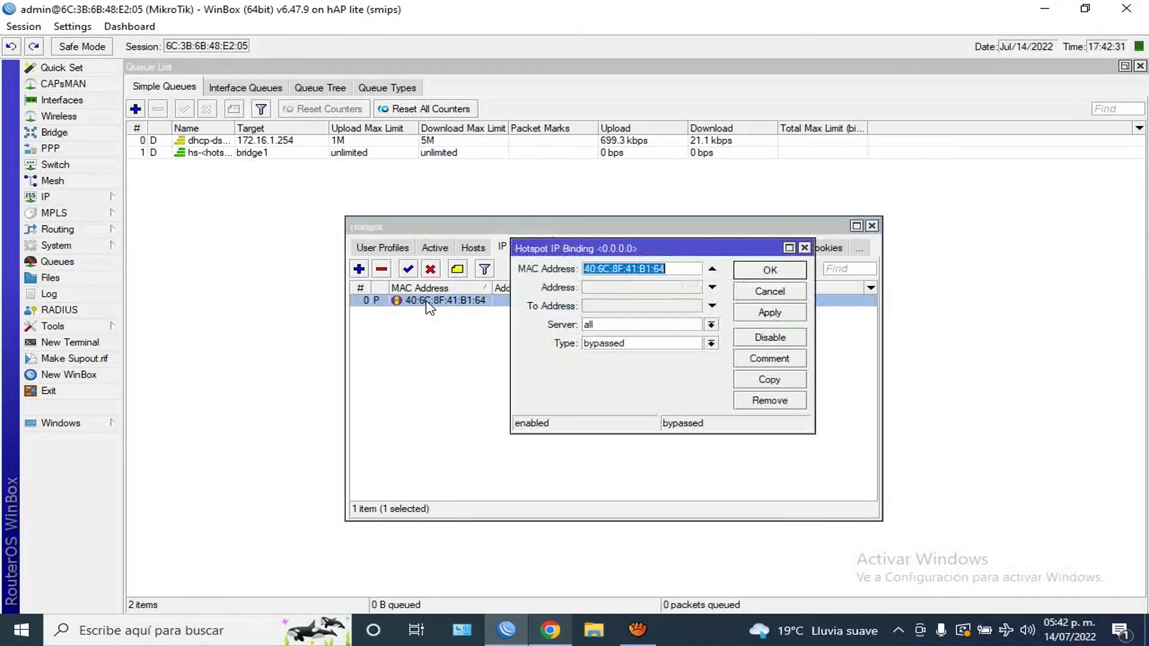
double_click(628, 293)
text(1)
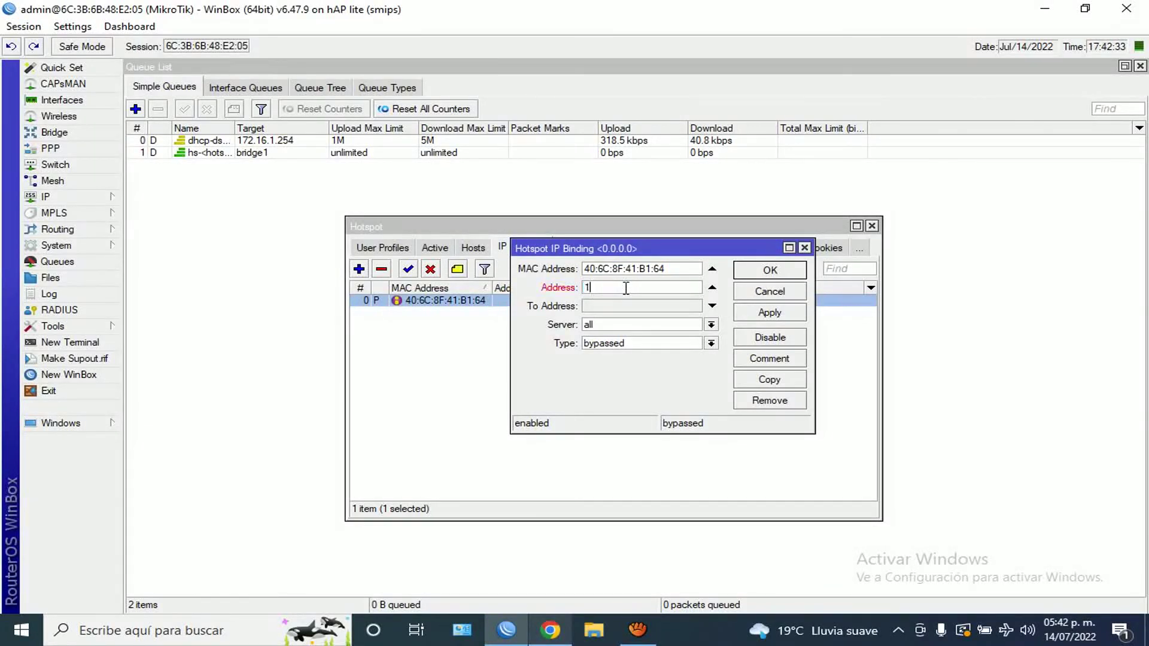
text(72.16.1.254)
Step: Copy the binding's address 172.16.1.254 into To Address, then apply and save the binding
drag(641, 288, 564, 292)
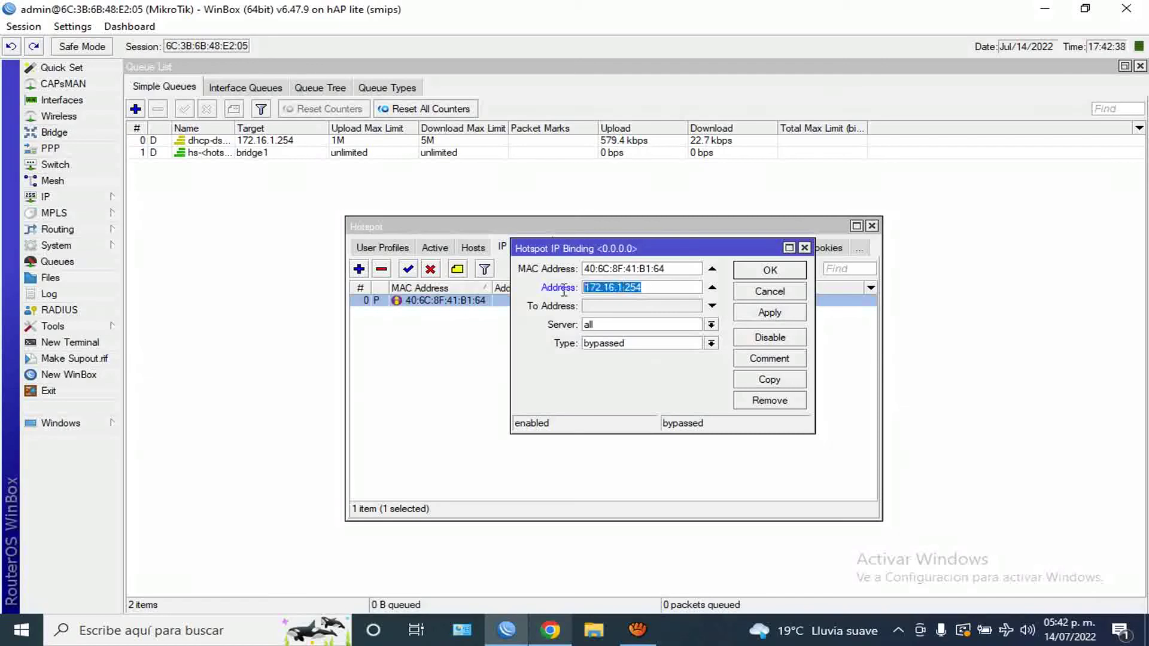
right_click(597, 297)
click(593, 318)
click(620, 308)
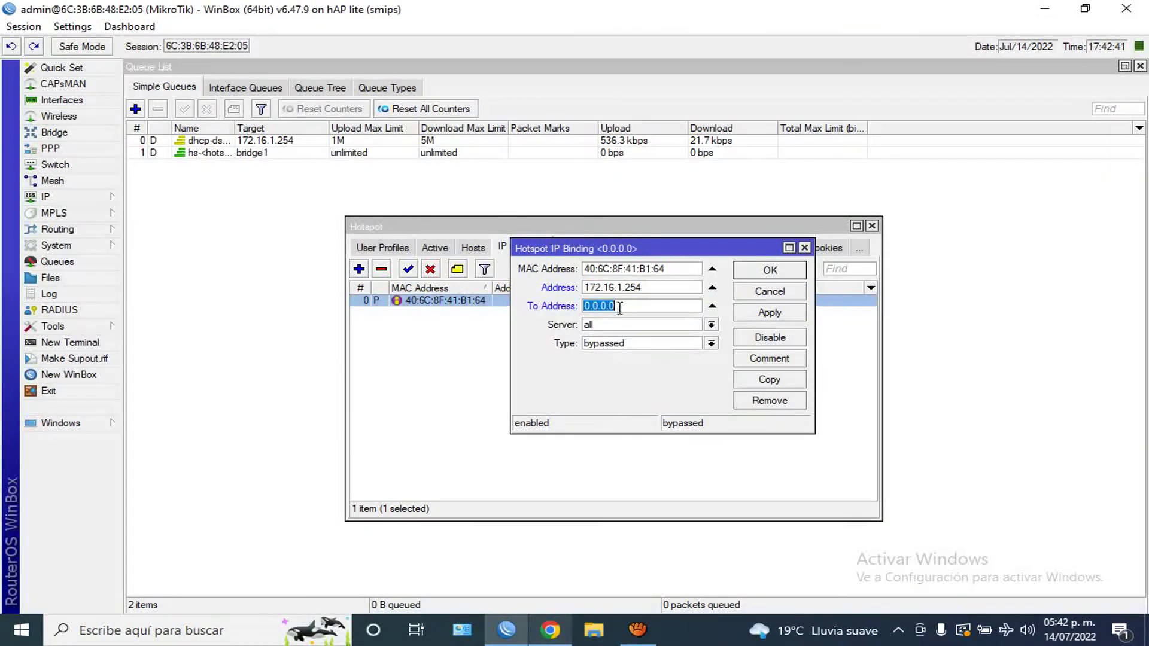
right_click(620, 308)
click(659, 357)
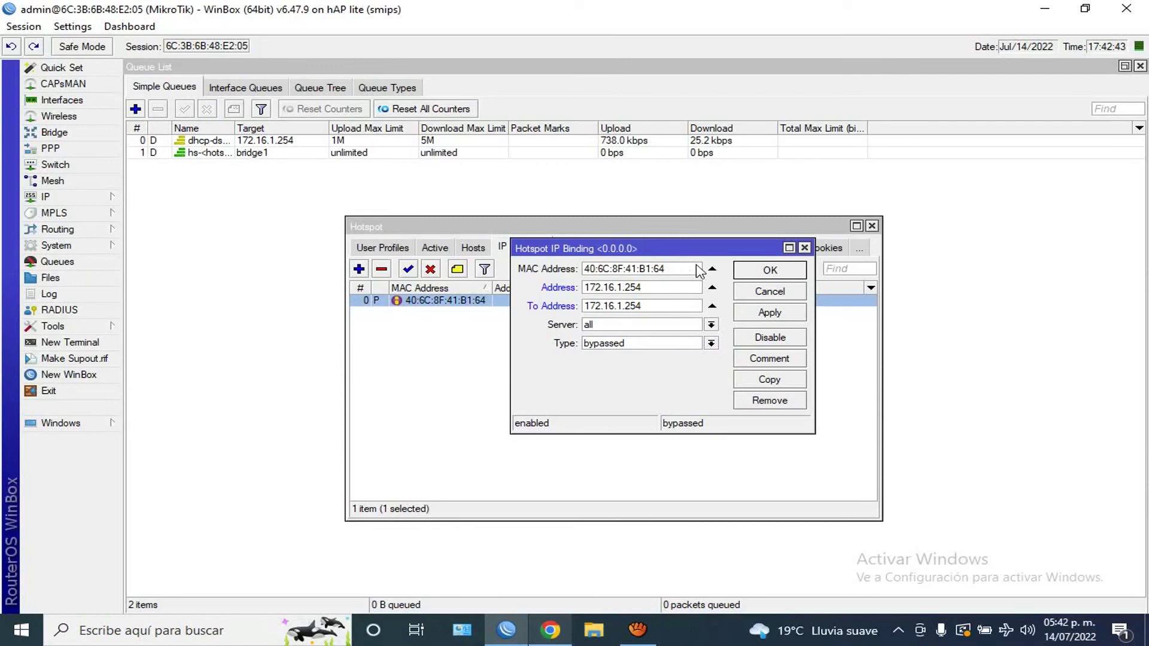
click(770, 312)
click(770, 270)
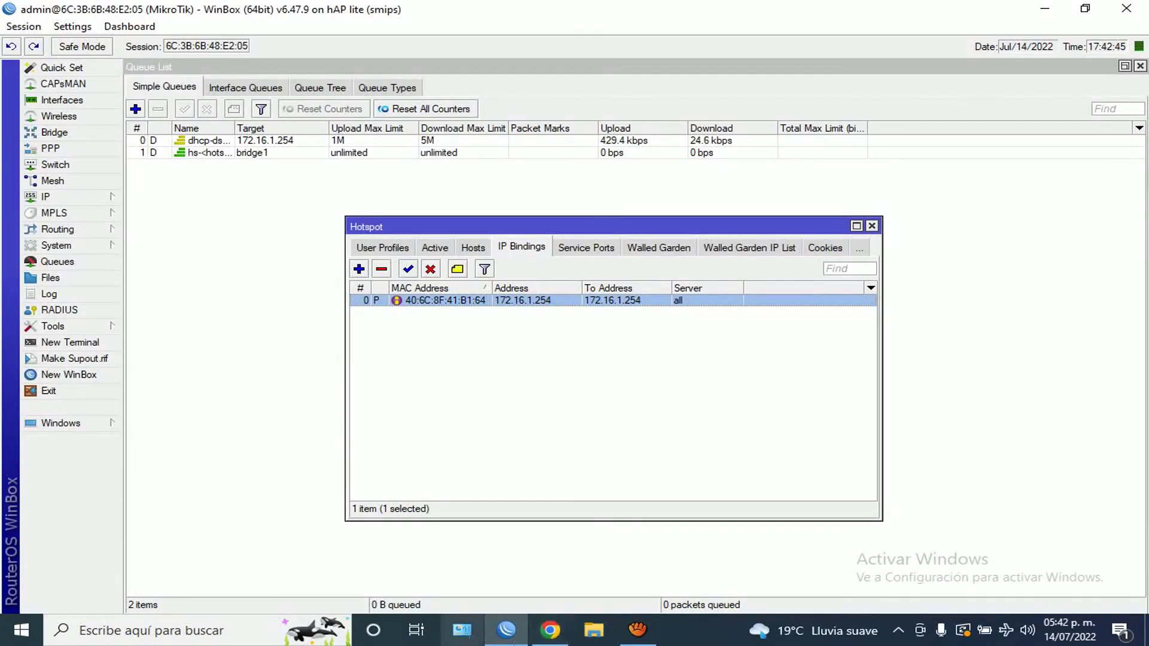
Step: Rerun the Fast.com test in Chrome and return to WinBox to check the 172.16.1.254 queue's traffic
click(551, 630)
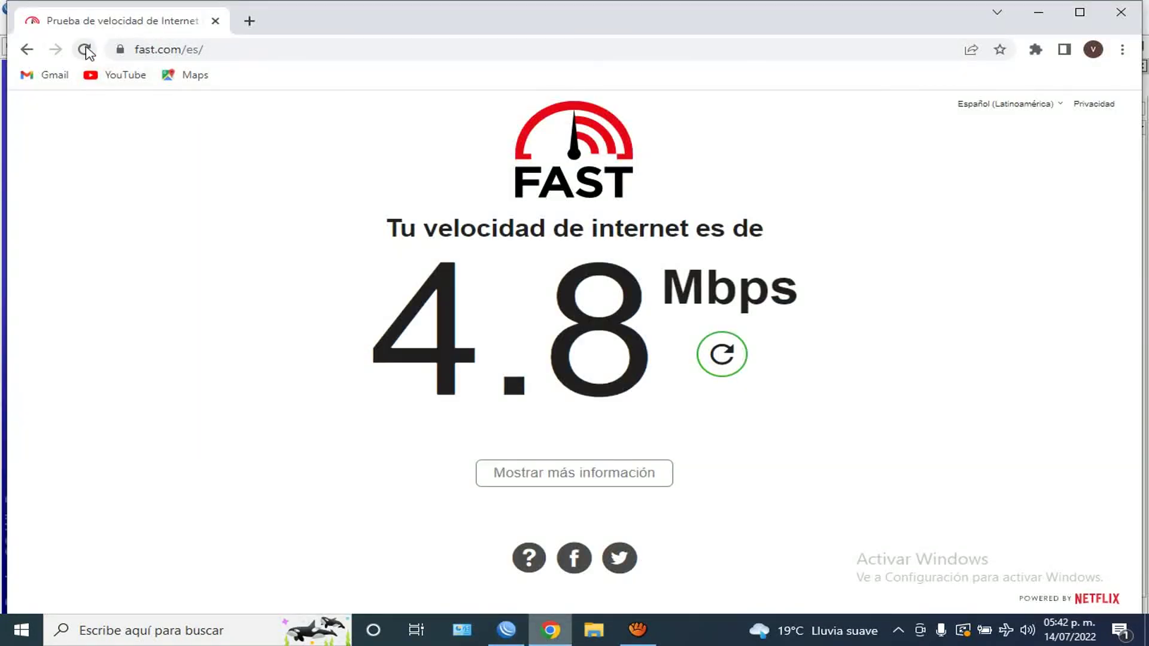
click(85, 49)
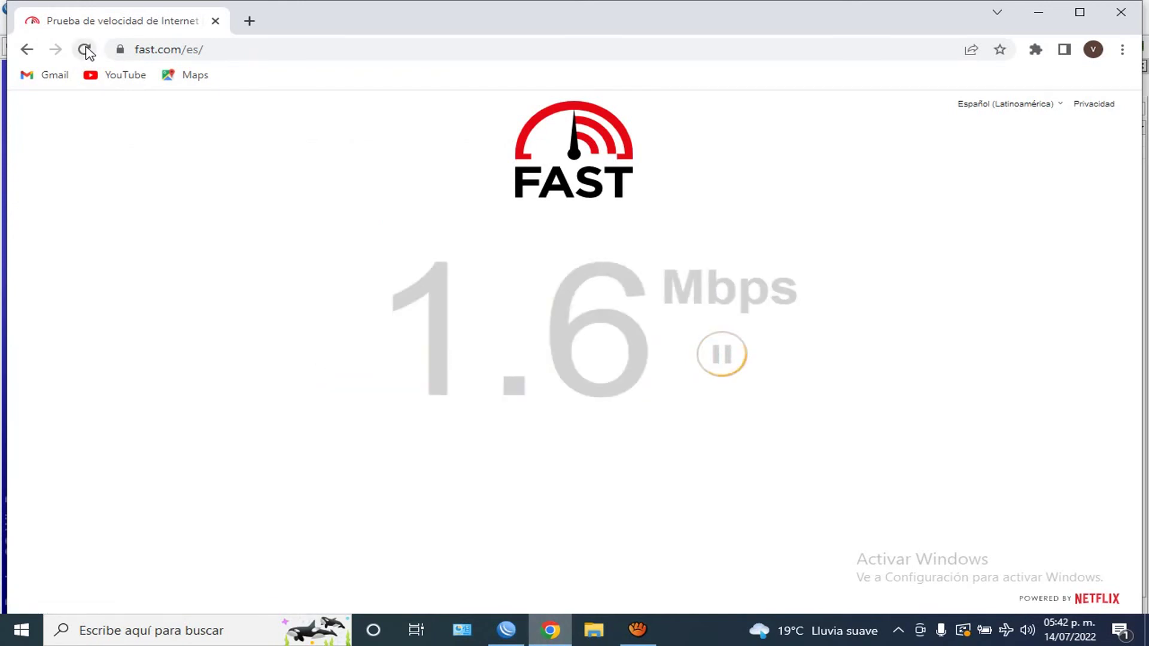
click(507, 630)
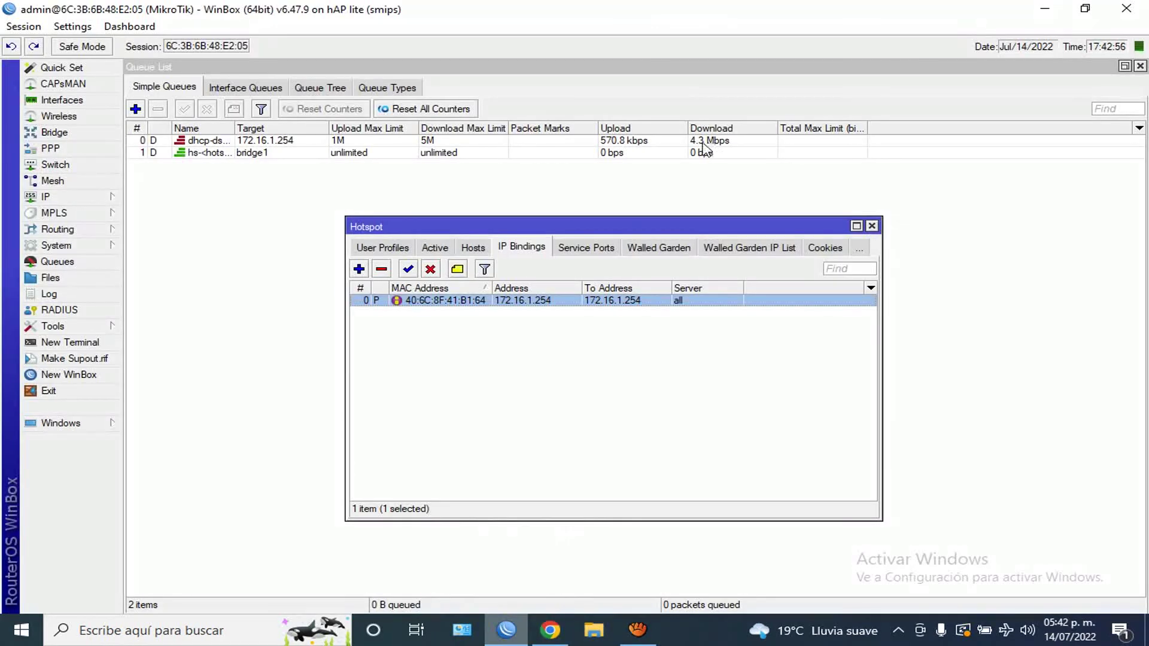
Step: Clear the MAC Address and To Address from the 172.16.1.254 hotspot IP binding and save it
double_click(421, 301)
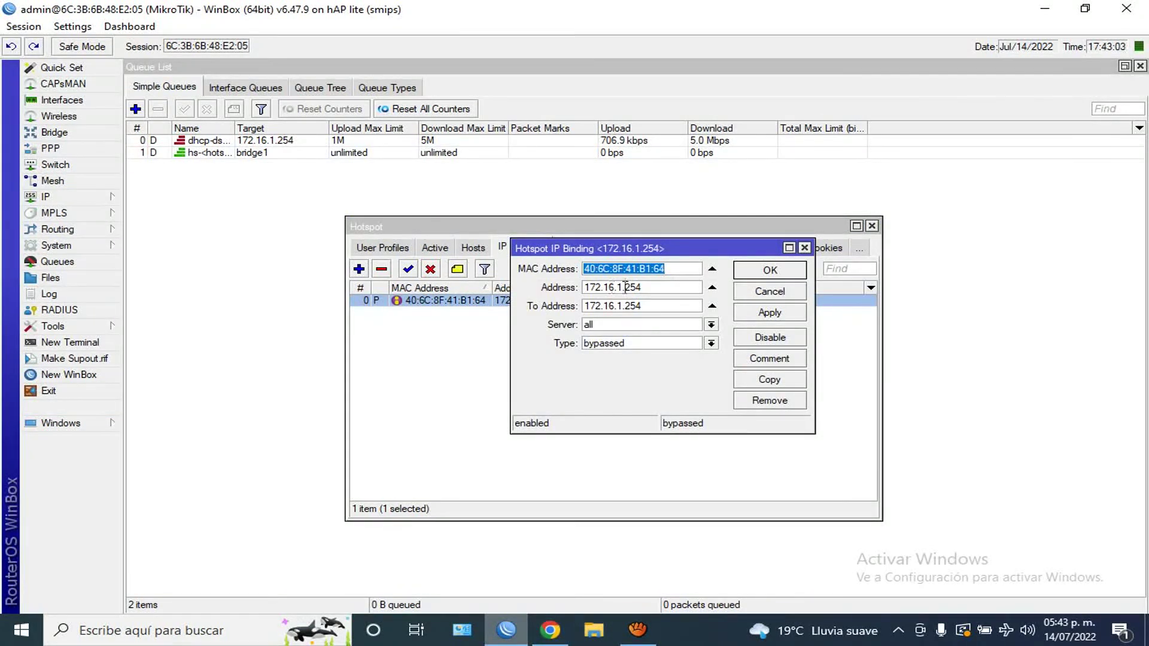
click(712, 270)
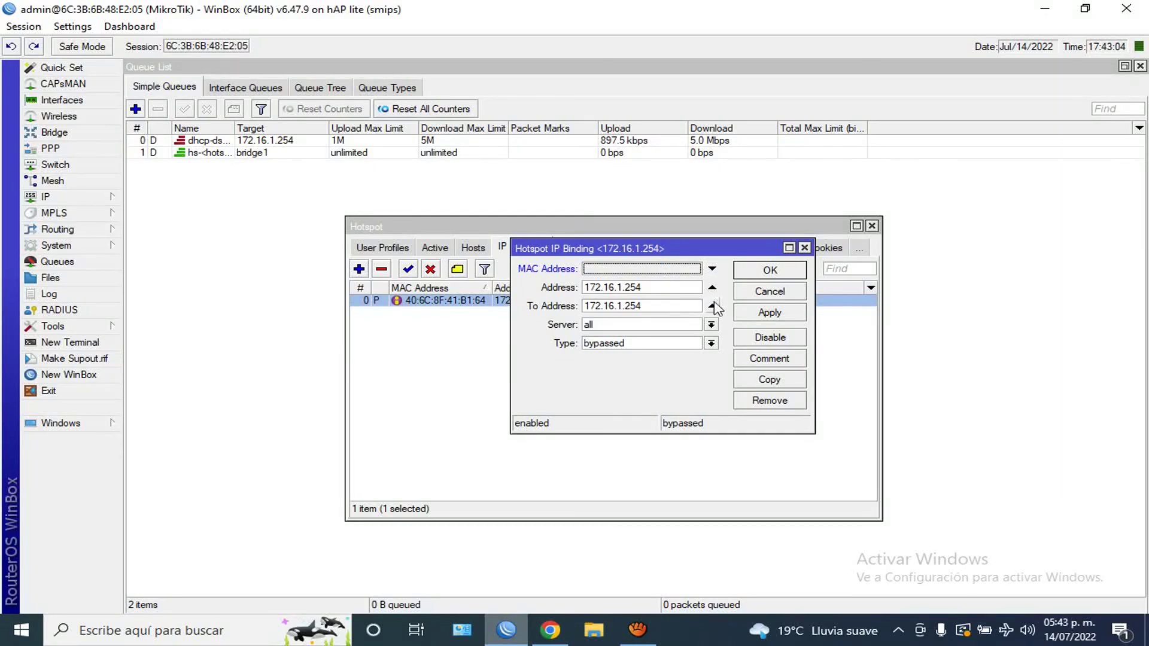
click(712, 306)
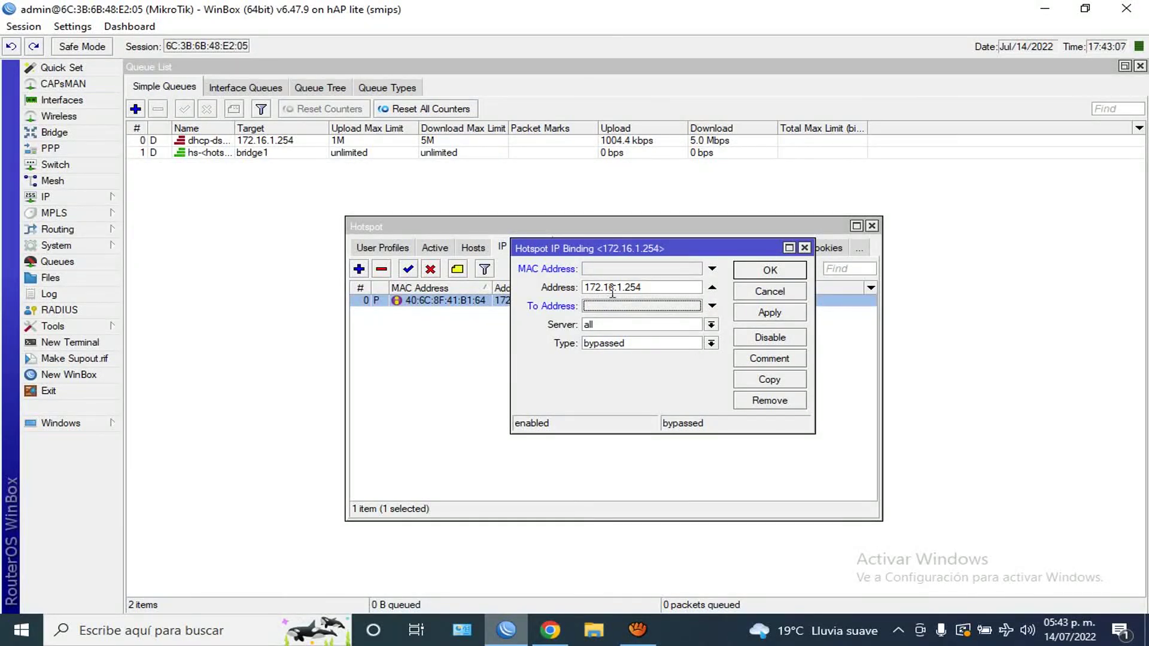
click(769, 312)
click(769, 270)
Step: Repeat the Fast.com test in Chrome with the address-only binding and return to WinBox to view the queue traffic
click(550, 630)
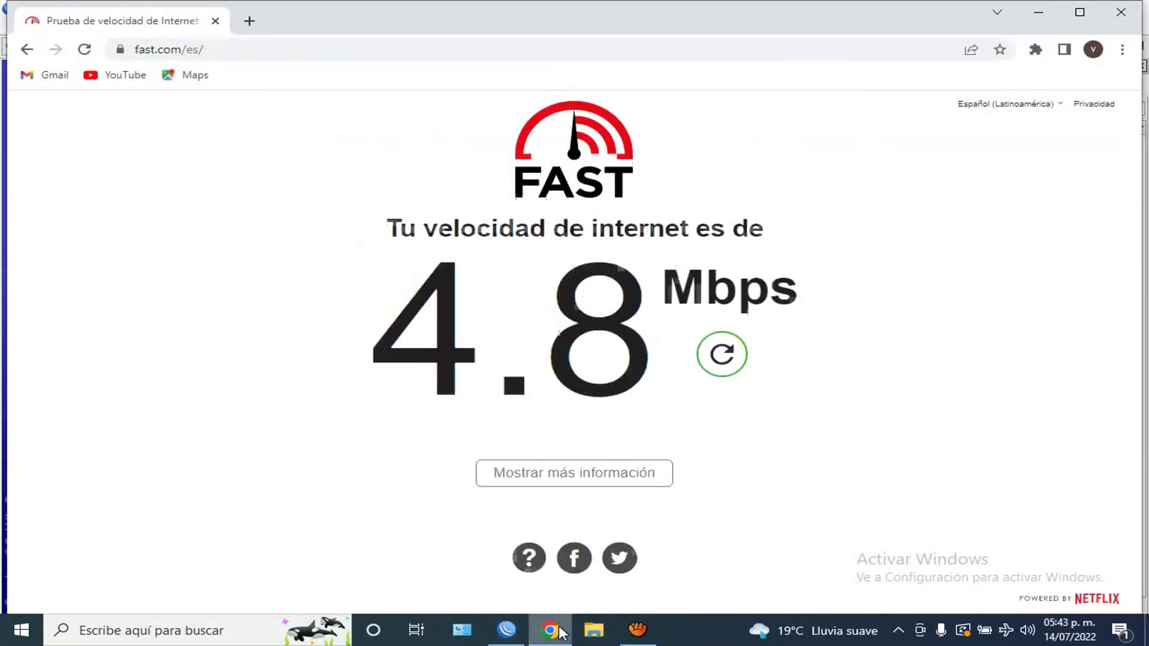
click(88, 51)
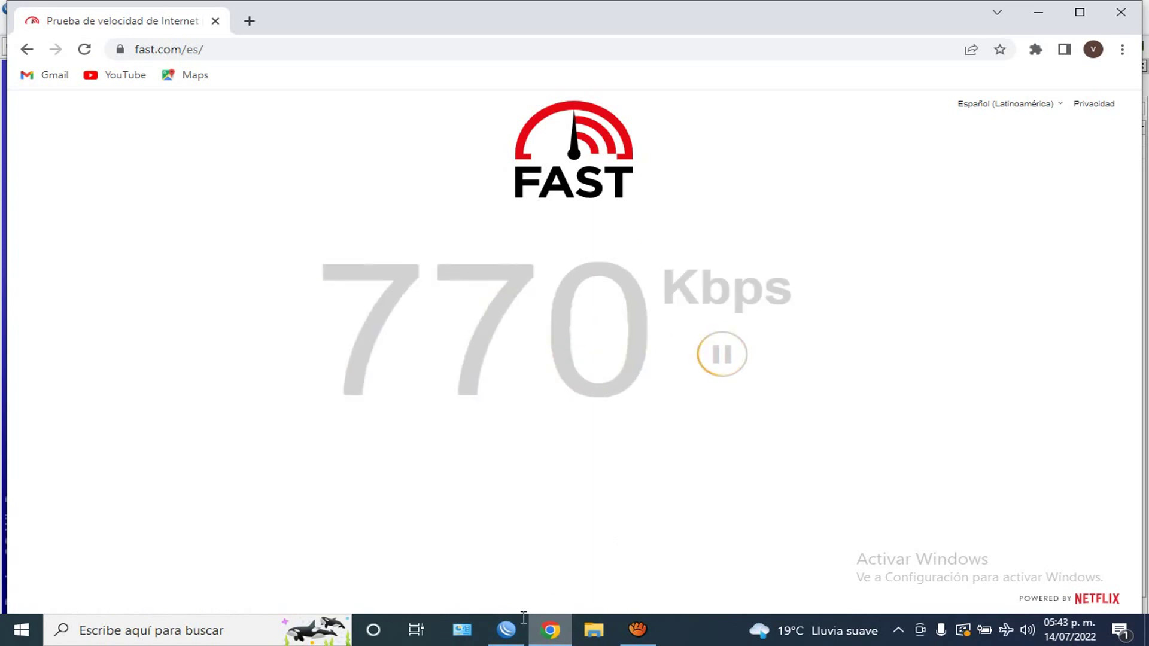
click(508, 634)
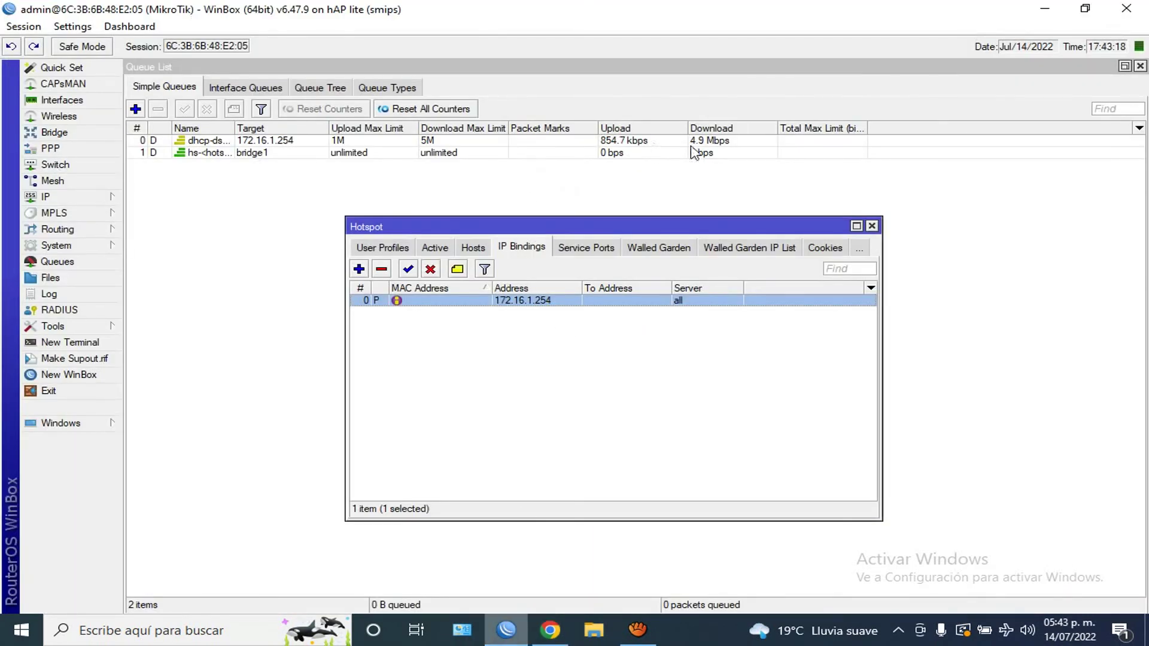